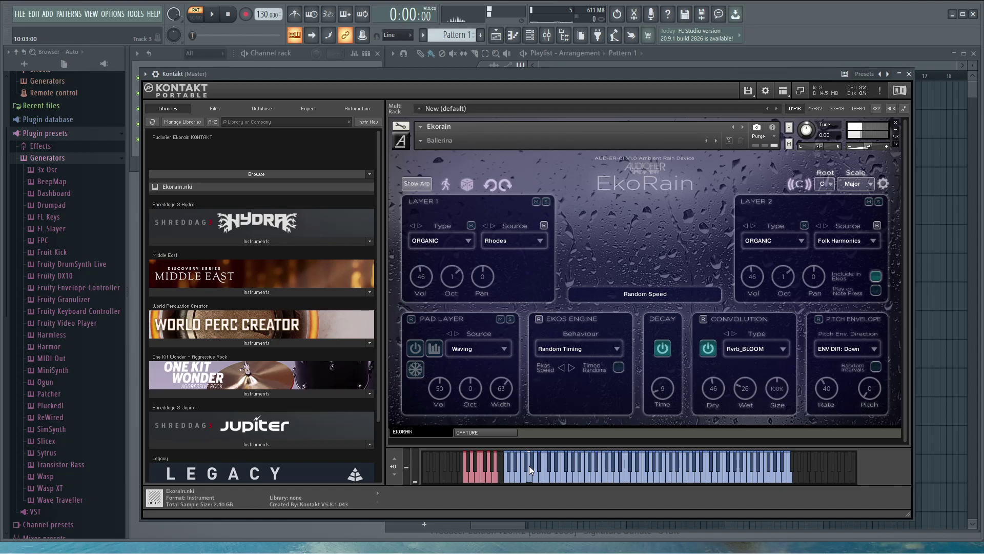
Audition the Ballerina preset by playing single notes from the low to the high range of the on-screen keyboard.
left_click(540, 464)
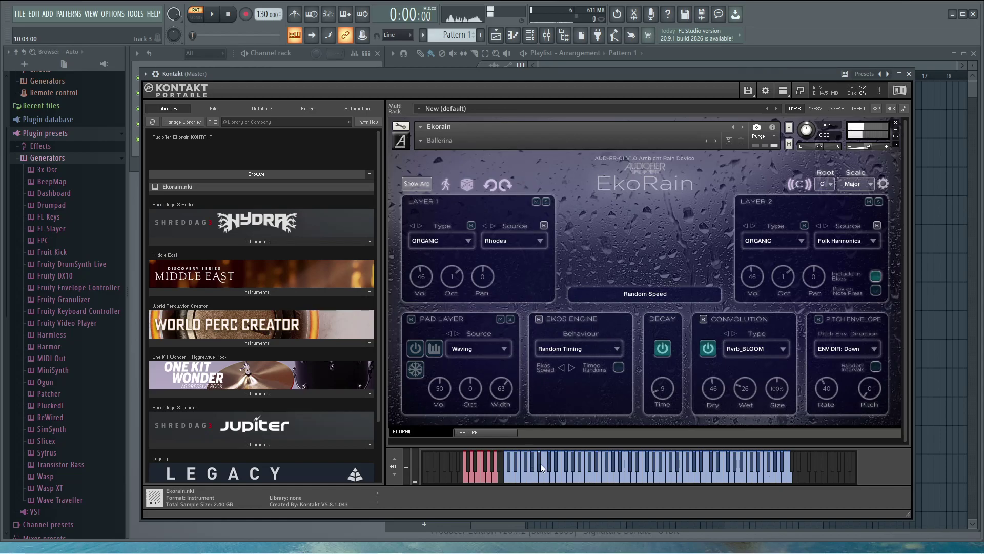
left_click(550, 473)
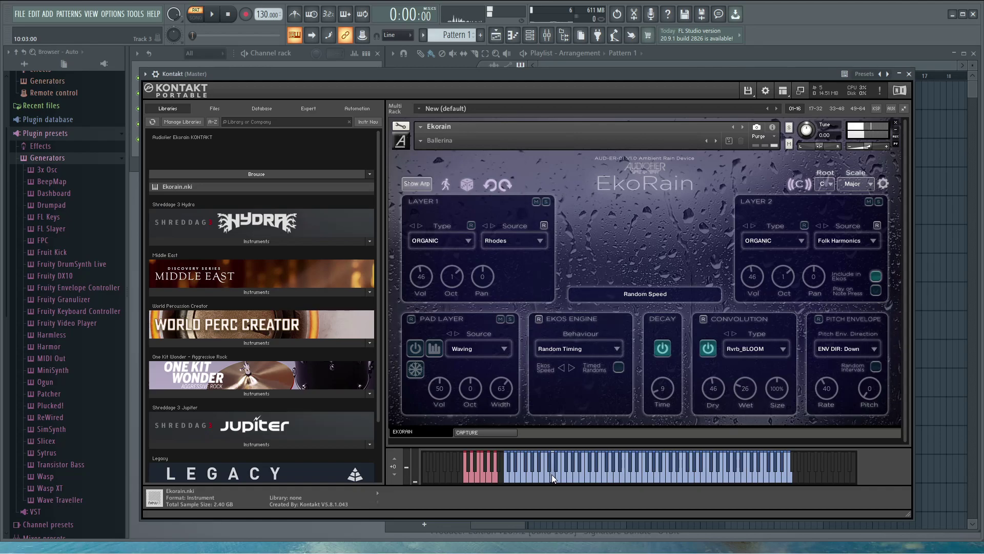
left_click(582, 459)
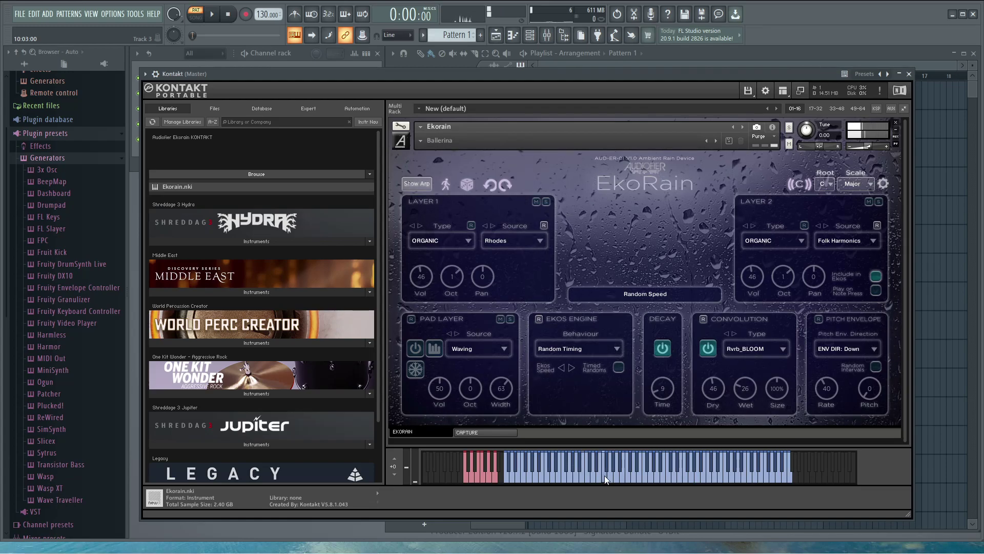
left_click(632, 455)
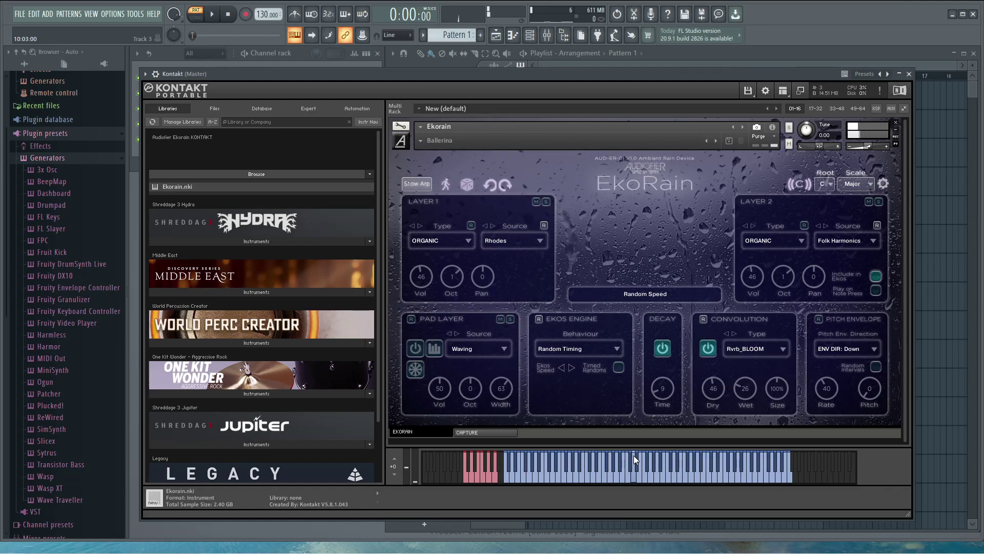
left_click(657, 470)
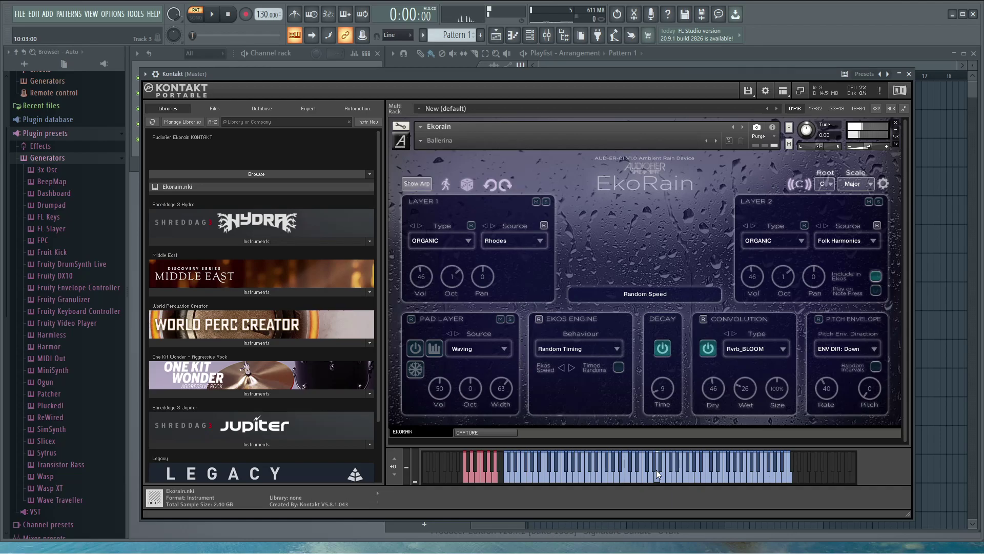
left_click(657, 470)
left_click(691, 463)
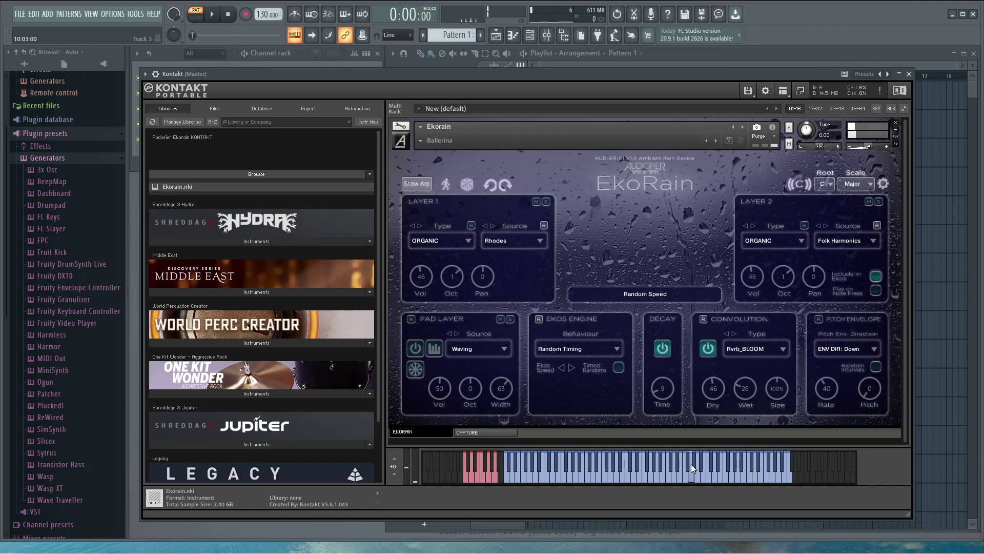
left_click(706, 466)
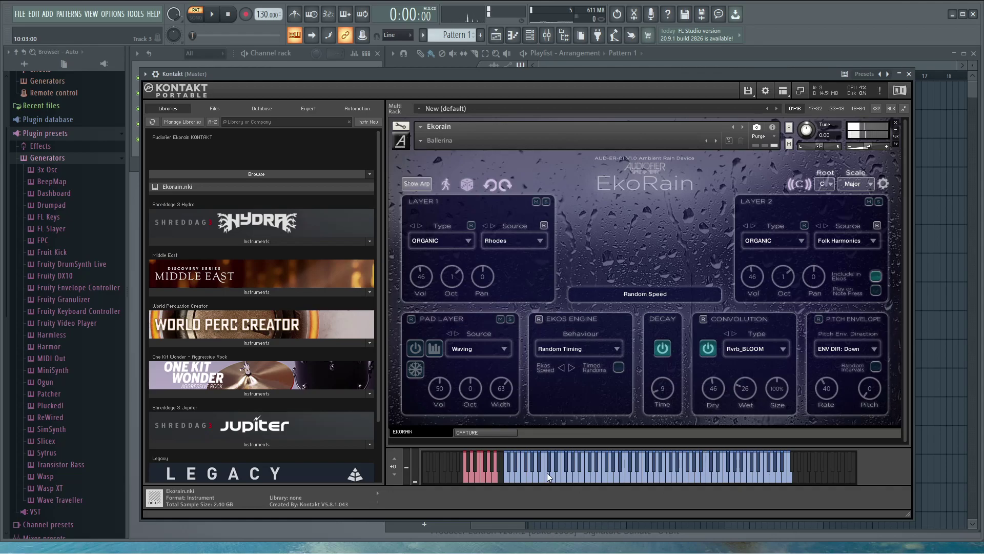
Set the Ekorain scale to Off with a keyswitch note and audition notes in the middle and upper range.
left_click(474, 478)
left_click(627, 463)
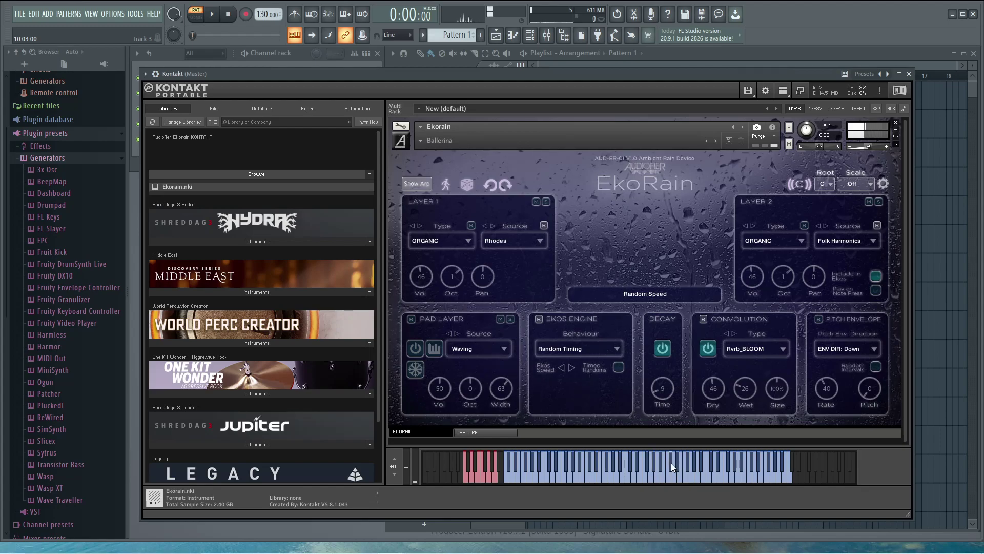
left_click(482, 477)
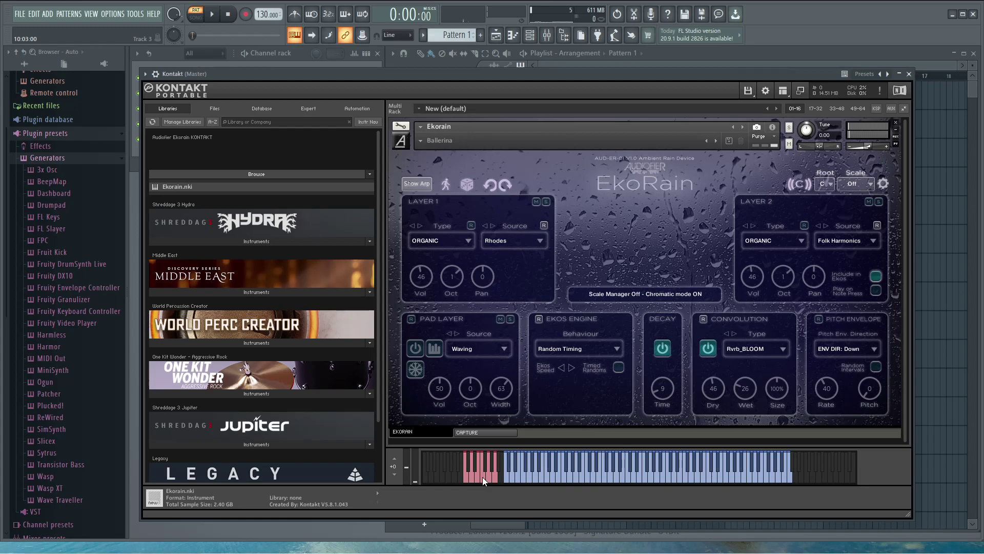
left_click(699, 474)
left_click(709, 475)
left_click(732, 463)
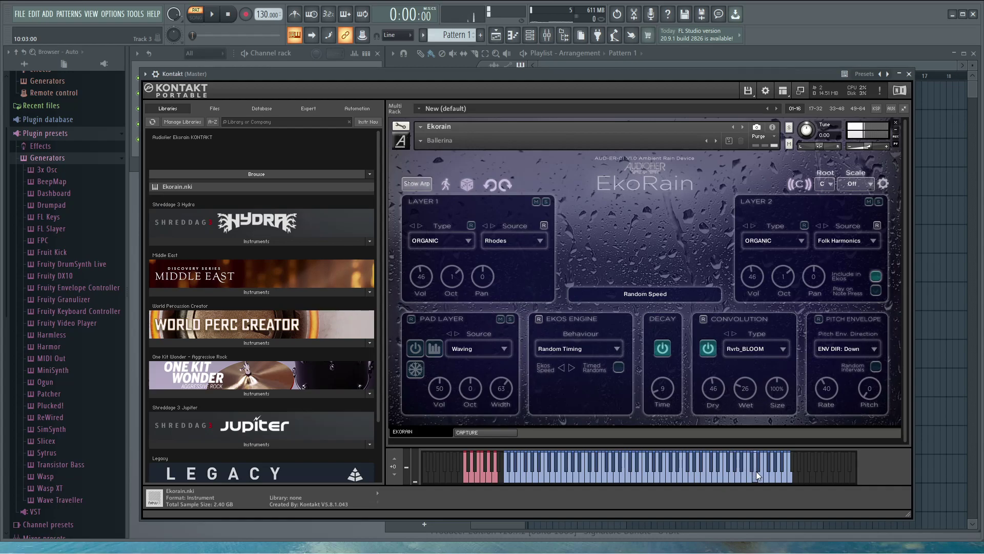
left_click(769, 465)
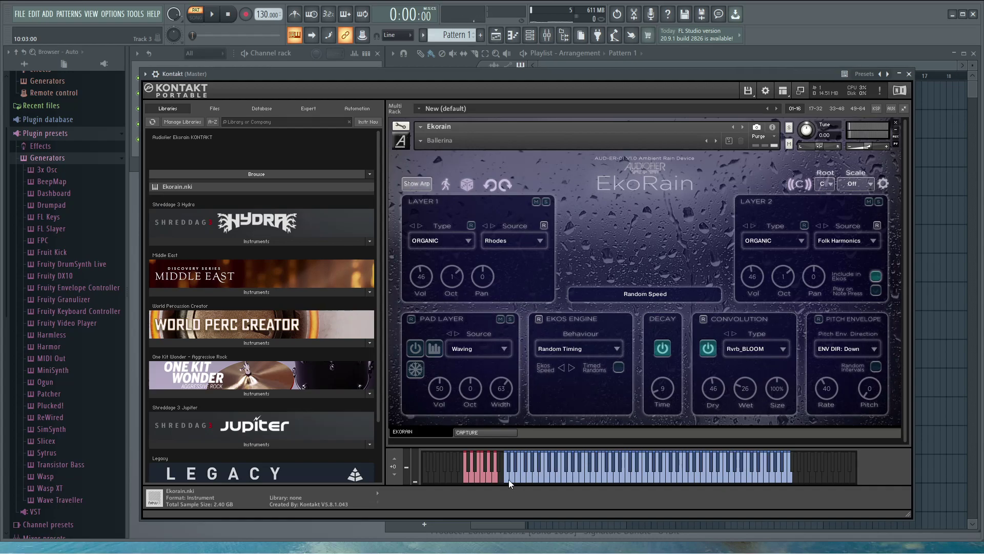
Set the scale to Mixolydian with a keyswitch note and audition several notes from the middle range upward.
left_click(496, 478)
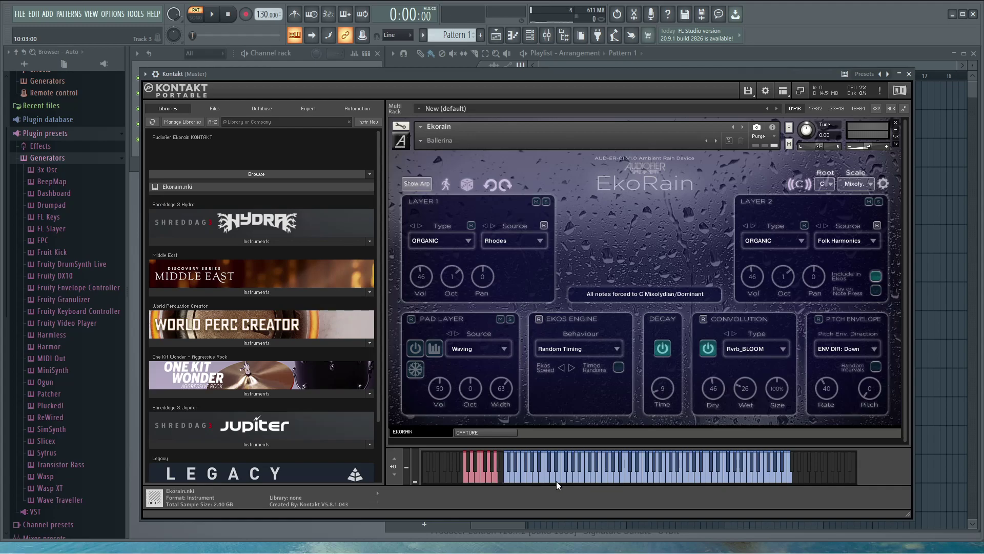
left_click(647, 466)
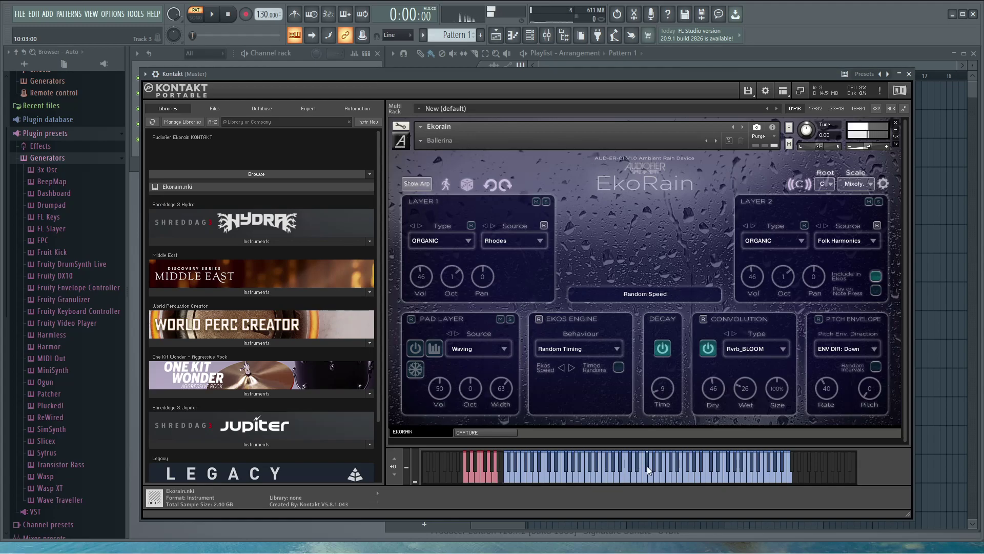
left_click(688, 481)
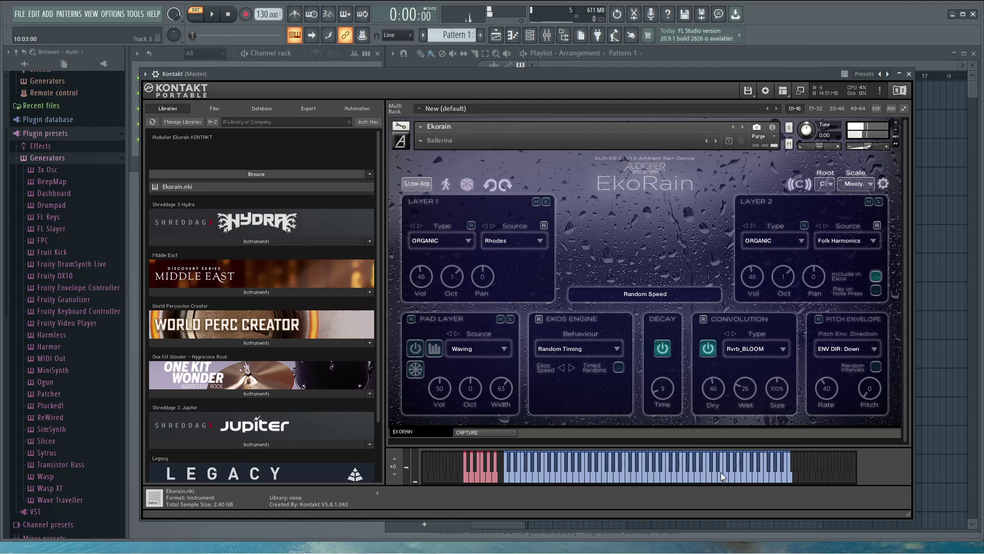
left_click(750, 459)
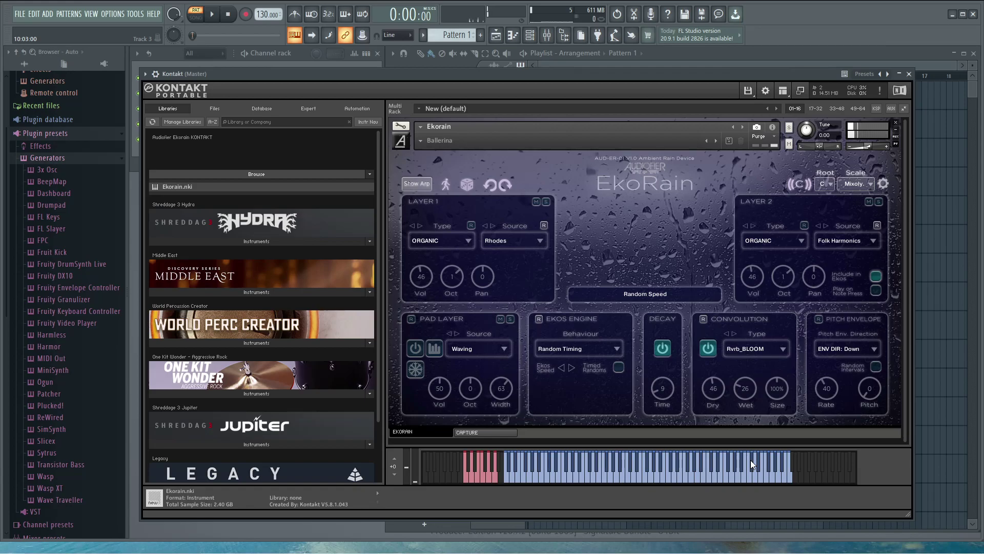
left_click(757, 476)
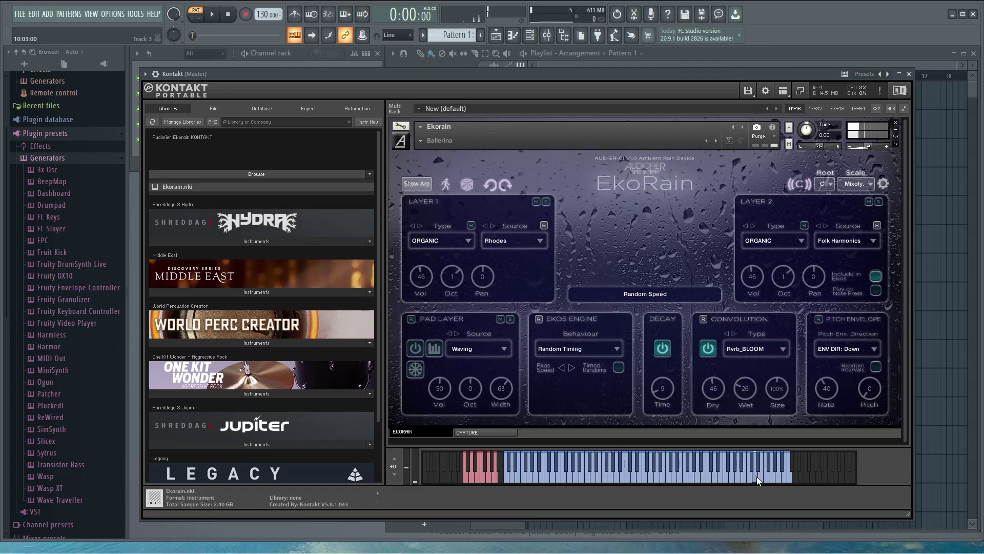
Set the Layer 1 source to Xylophone and audition it with a few low and middle notes.
left_click(513, 241)
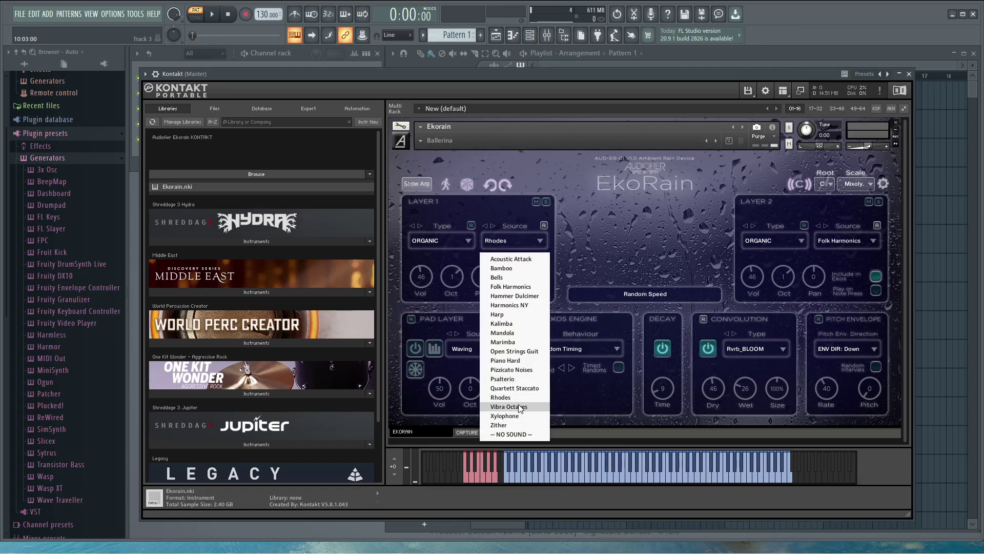
left_click(510, 416)
left_click(536, 471)
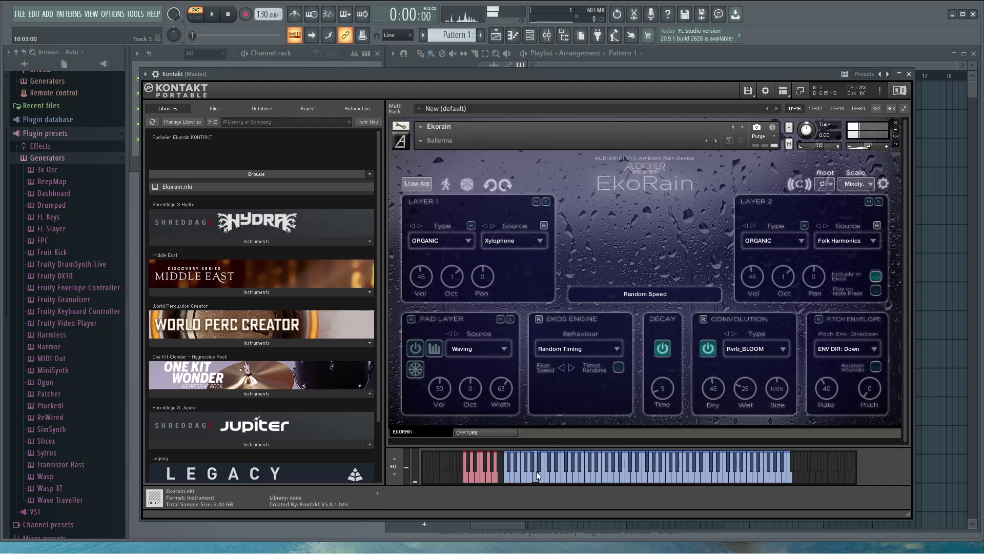
left_click(536, 471)
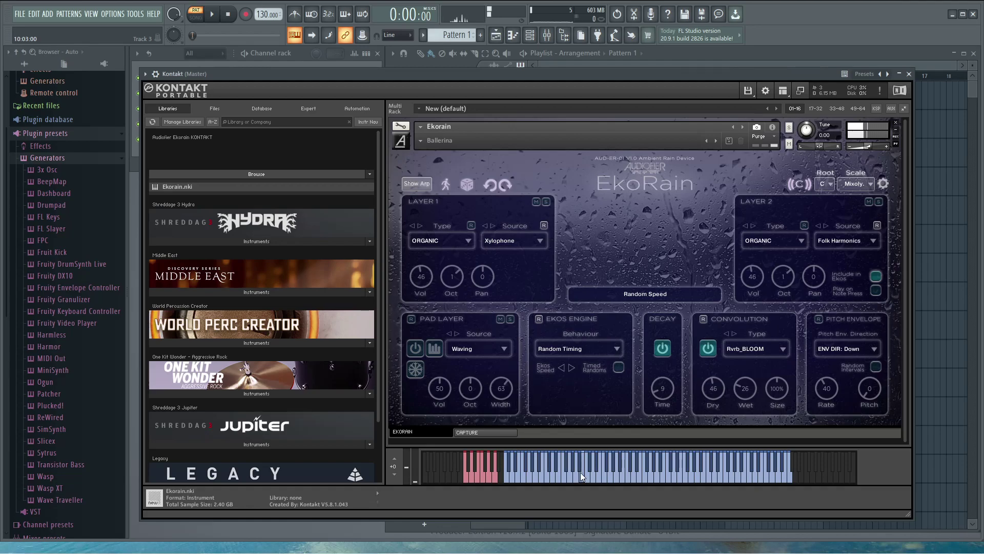
left_click(639, 466)
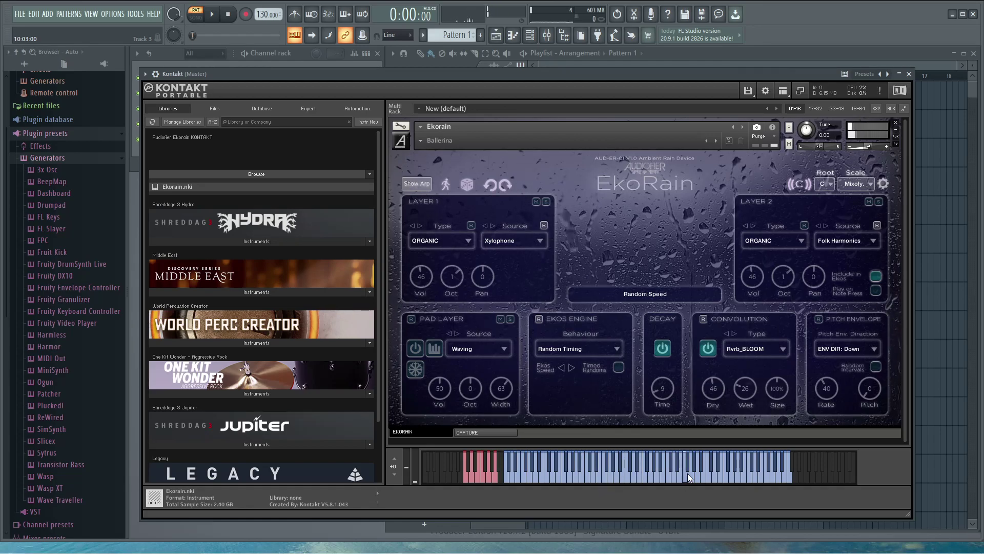
Set Layer 1 to the PHYSICAL MOD. type with the guitar Harm source and audition a few notes.
left_click(466, 241)
left_click(464, 265)
left_click(513, 241)
left_click(506, 277)
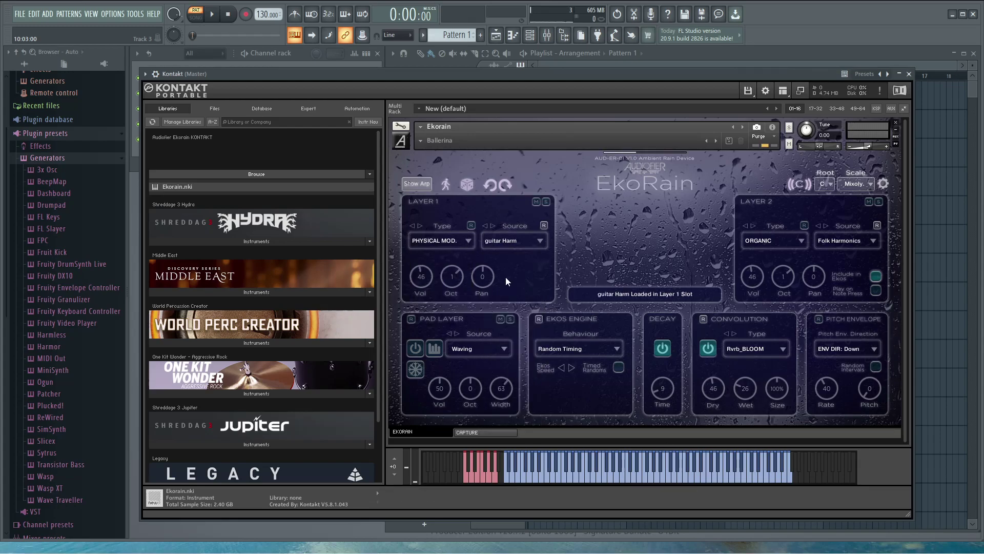
left_click(511, 478)
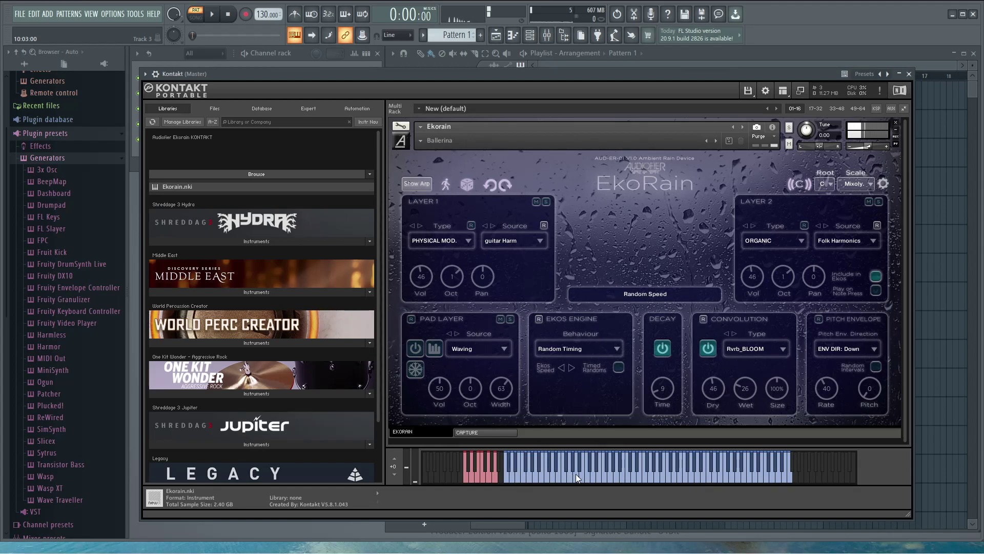
left_click(622, 468)
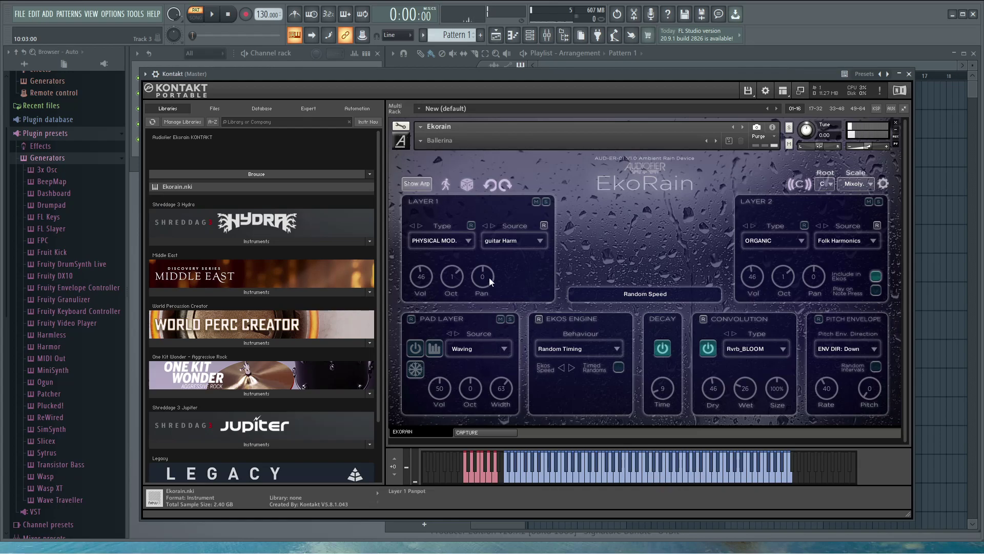
Set the Layer 1 source to Metal Bells and audition it with a low note.
left_click(540, 242)
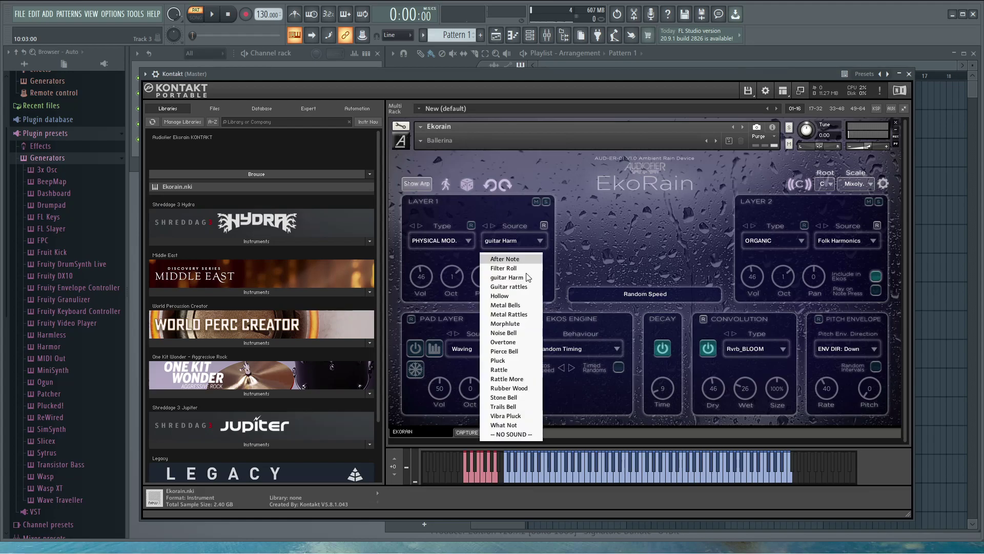
left_click(522, 310)
left_click(529, 465)
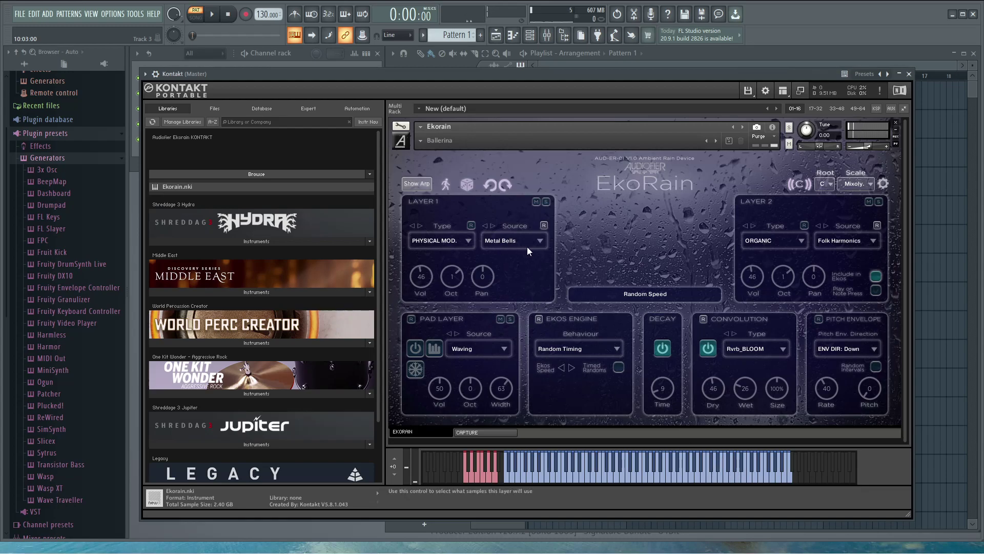
Set the Layer 1 source to Pluck and audition it with single notes from the low to the upper range.
left_click(544, 242)
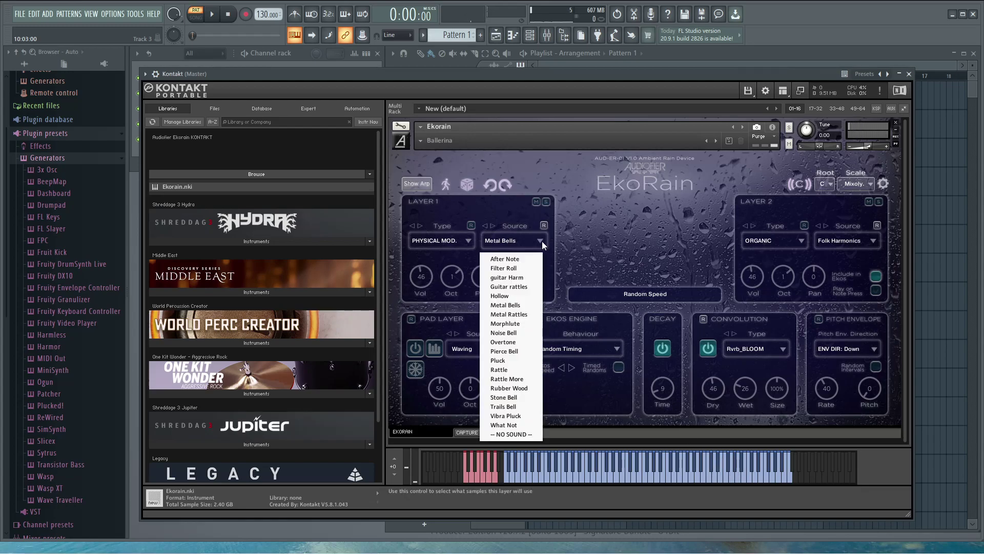
left_click(519, 361)
left_click(519, 475)
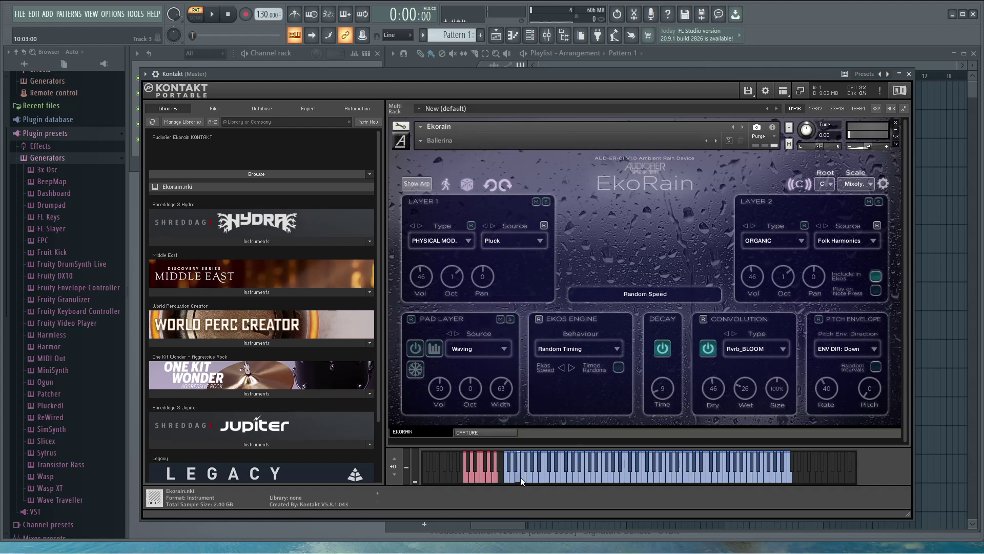
left_click(547, 472)
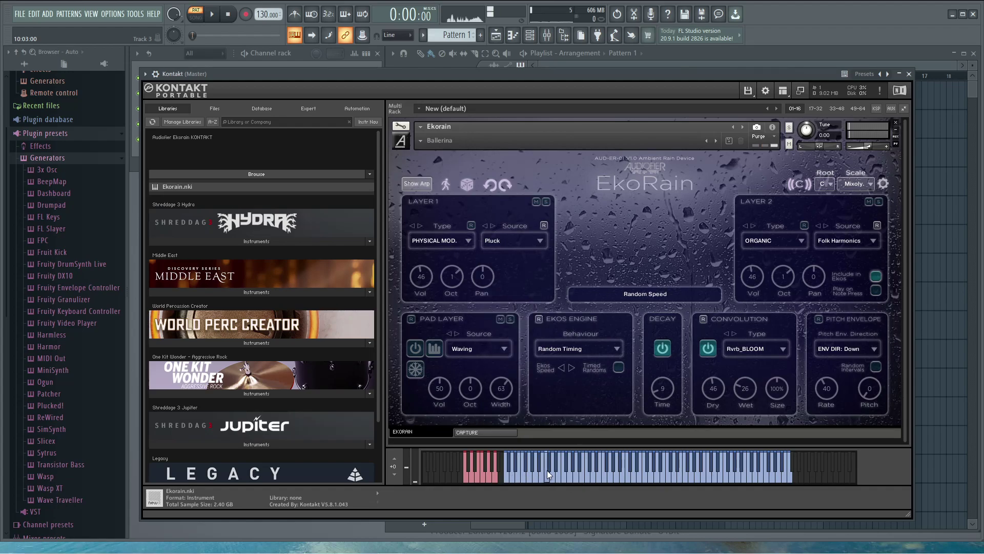
left_click(562, 464)
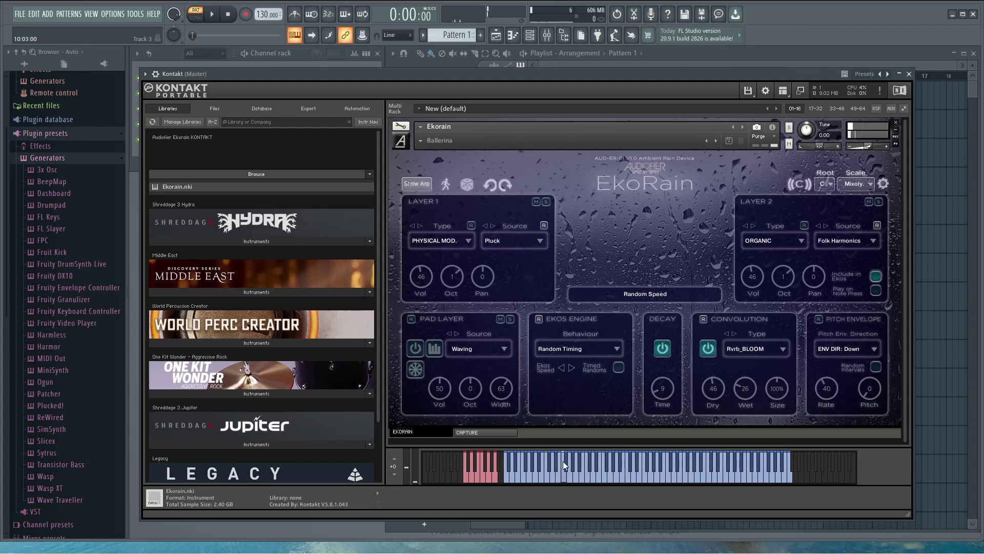
left_click(587, 482)
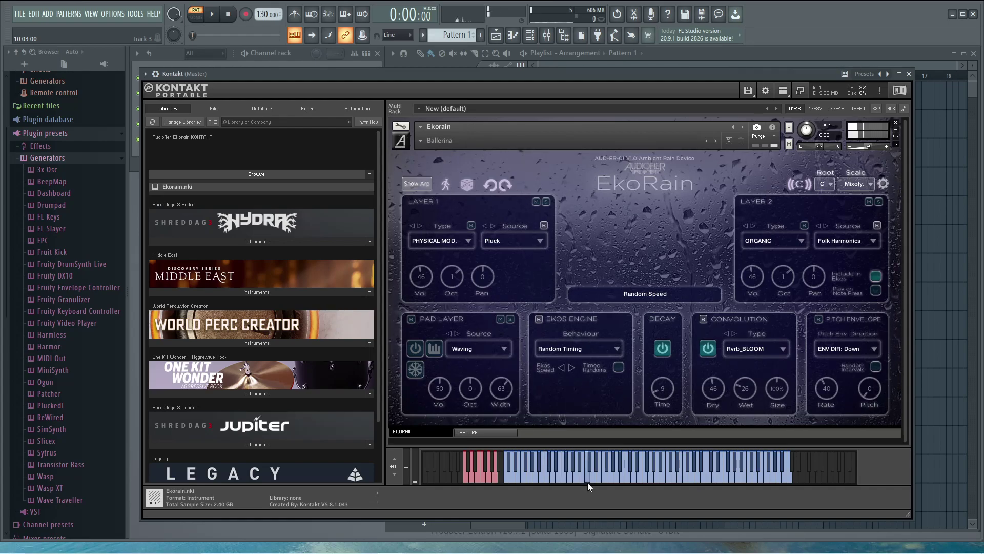
left_click(605, 467)
left_click(608, 460)
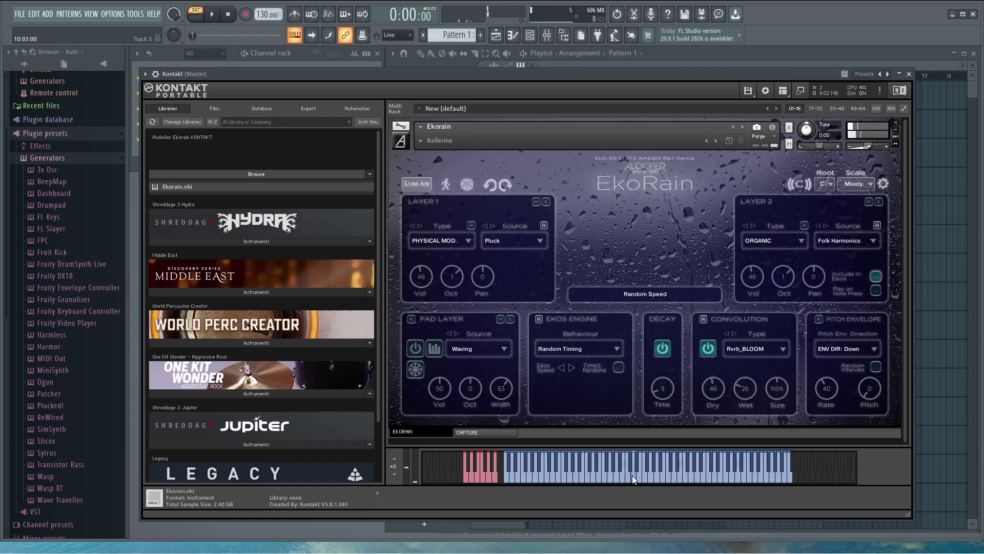
left_click(655, 463)
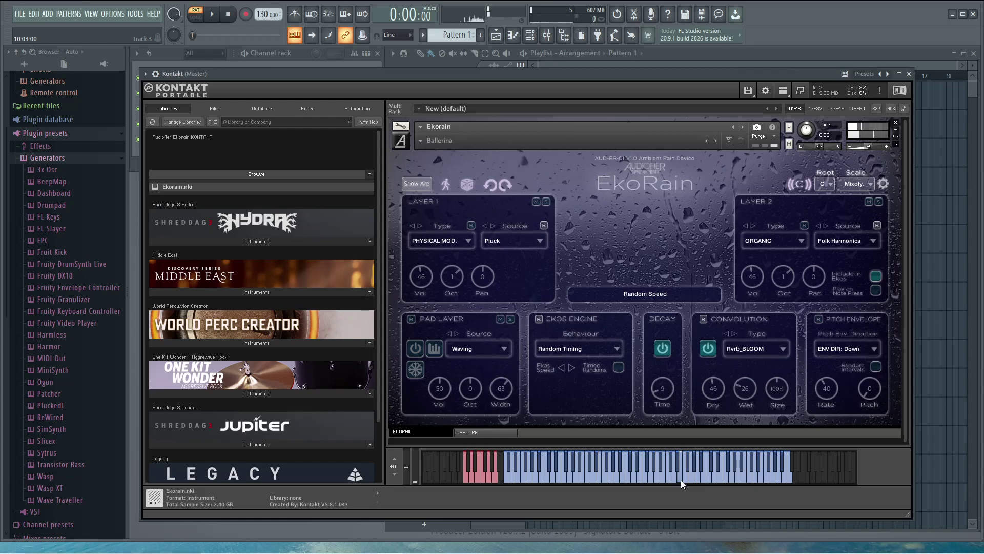
left_click(706, 459)
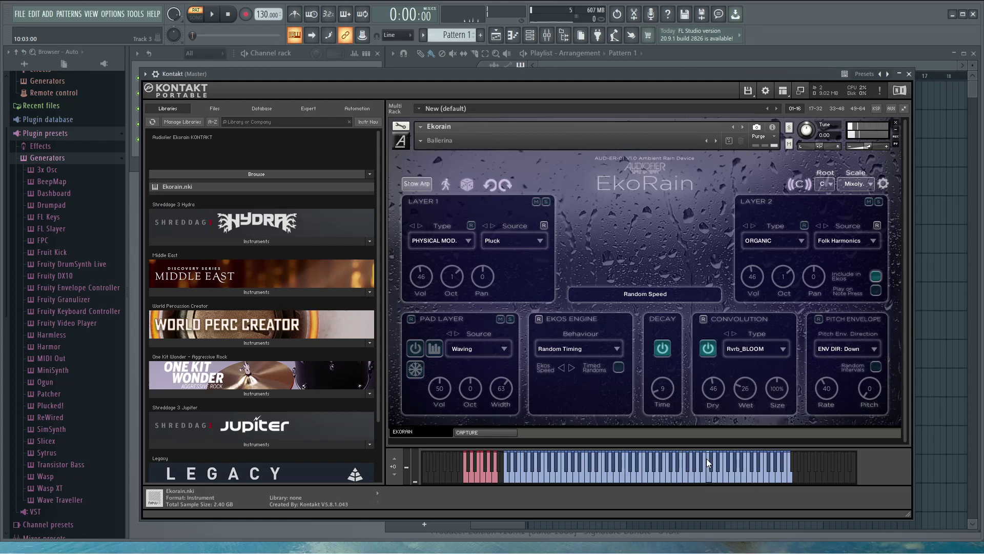
left_click(718, 466)
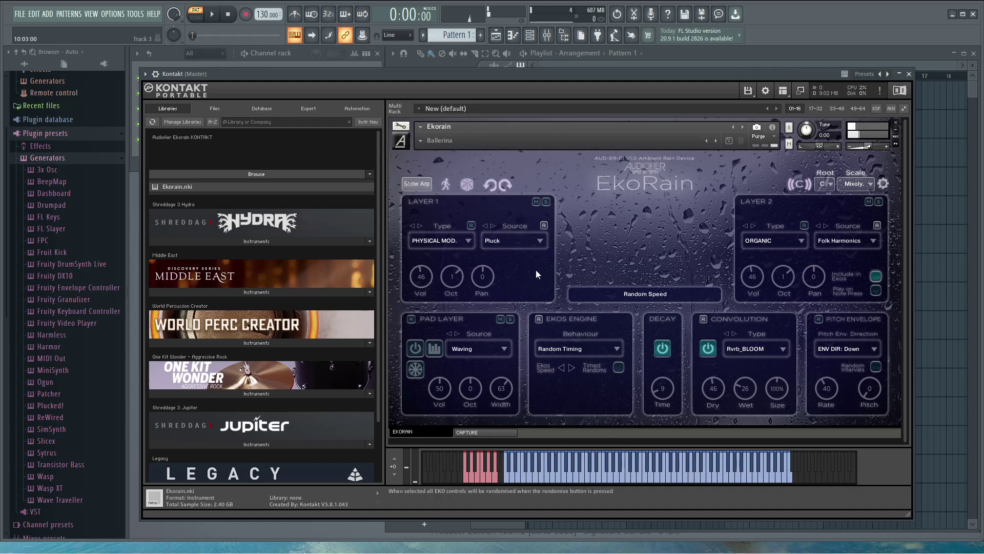
Set the Layer 1 source to What Not and audition it with a middle and an upper note.
left_click(544, 242)
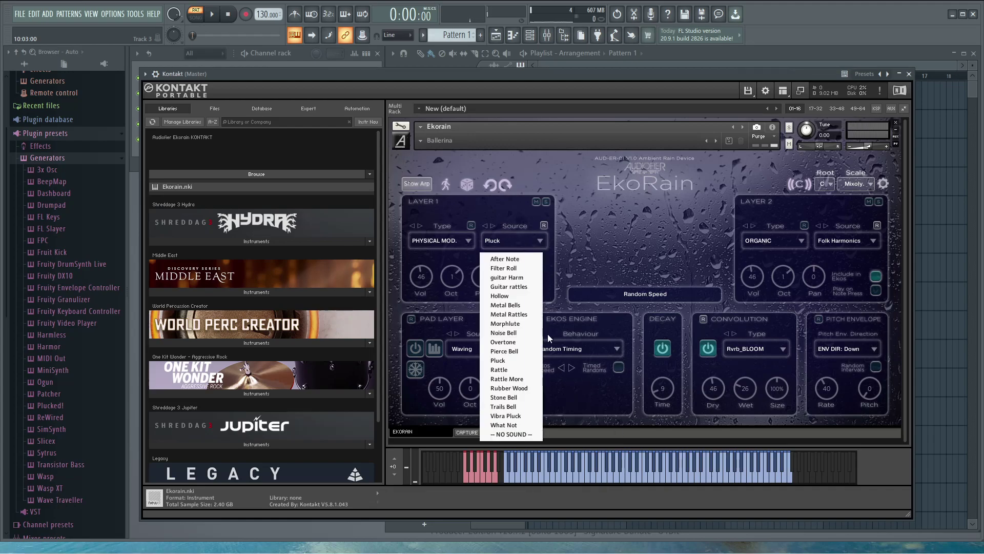
left_click(517, 425)
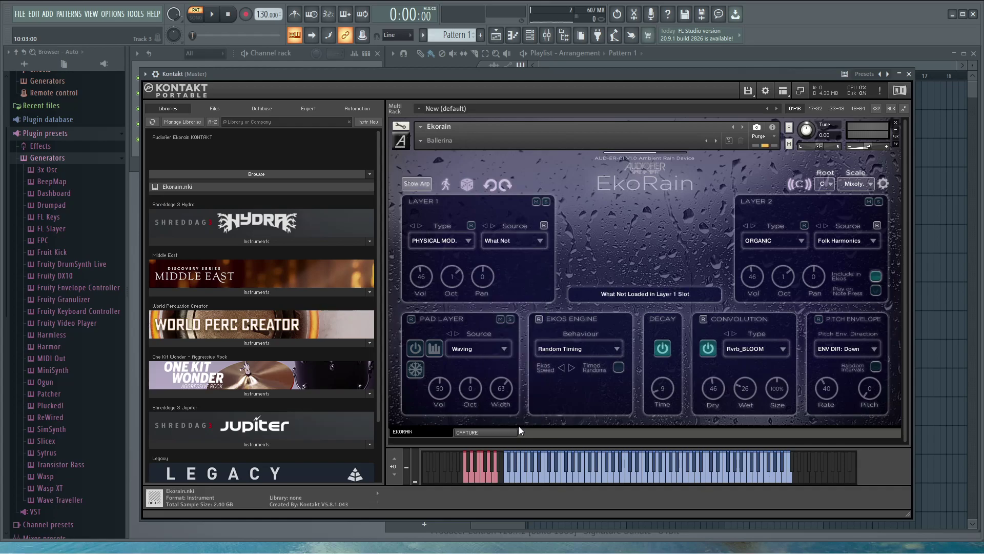
left_click(612, 477)
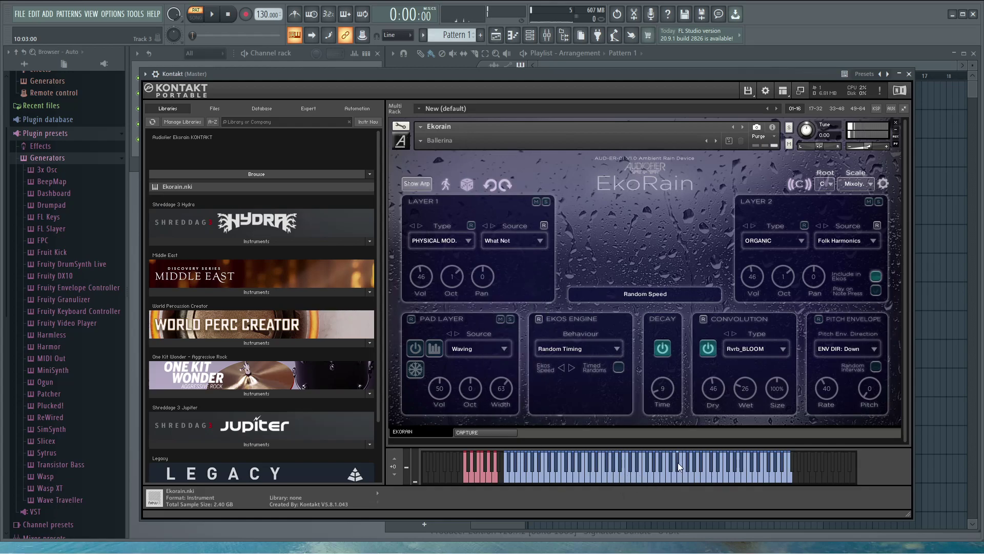
left_click(699, 475)
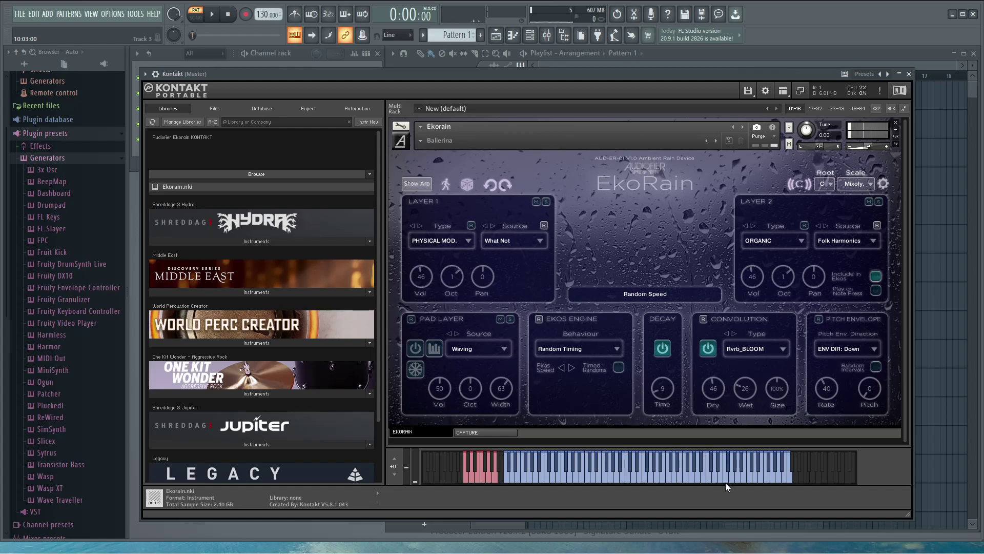
Set Layer 1 to the GRANULAR type with the GrainPluck source and audition it starting from a low note.
left_click(467, 241)
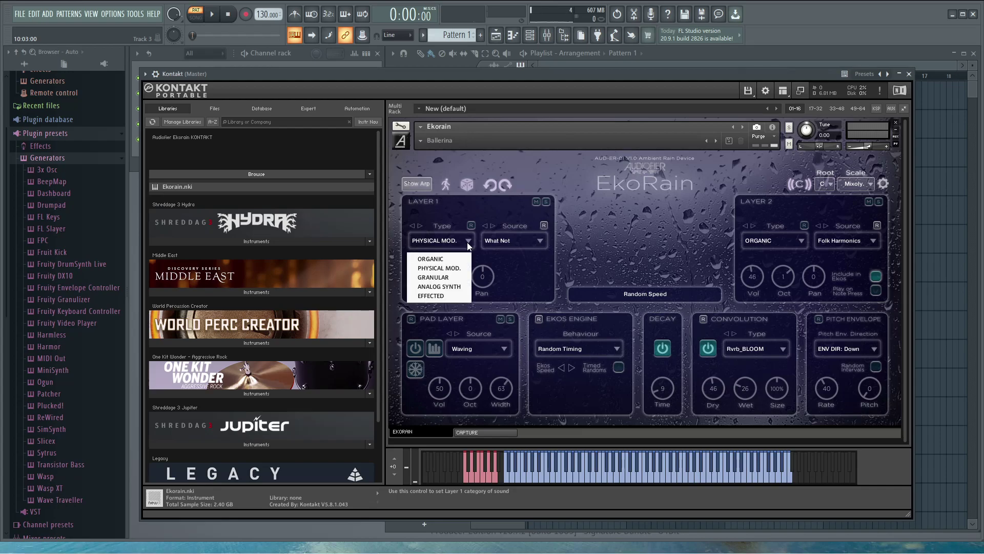
left_click(445, 281)
left_click(540, 240)
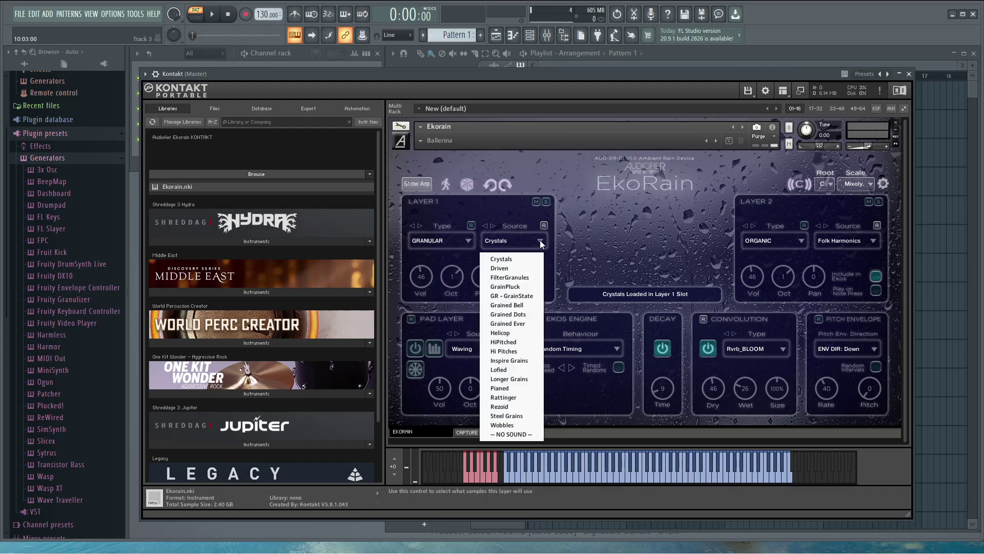
left_click(507, 283)
left_click(514, 472)
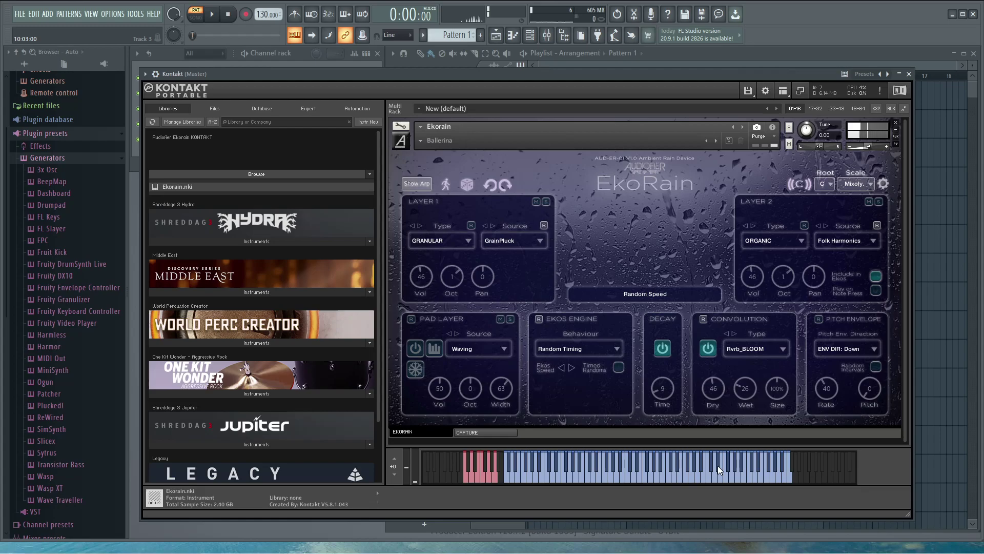
Switch the Layer 1 source to Inspire Grains, and try Rezoid as well with low and middle notes.
left_click(538, 242)
left_click(522, 364)
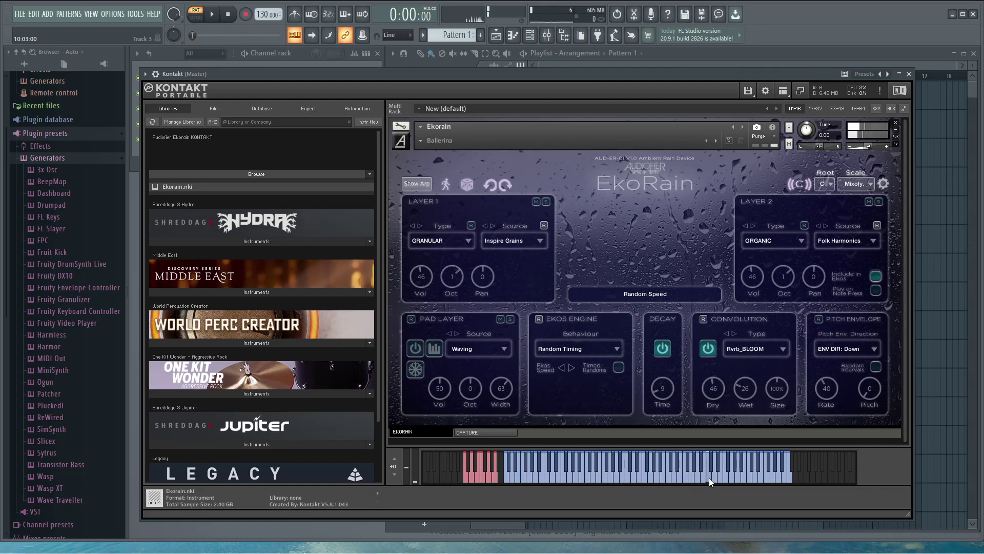
left_click(539, 240)
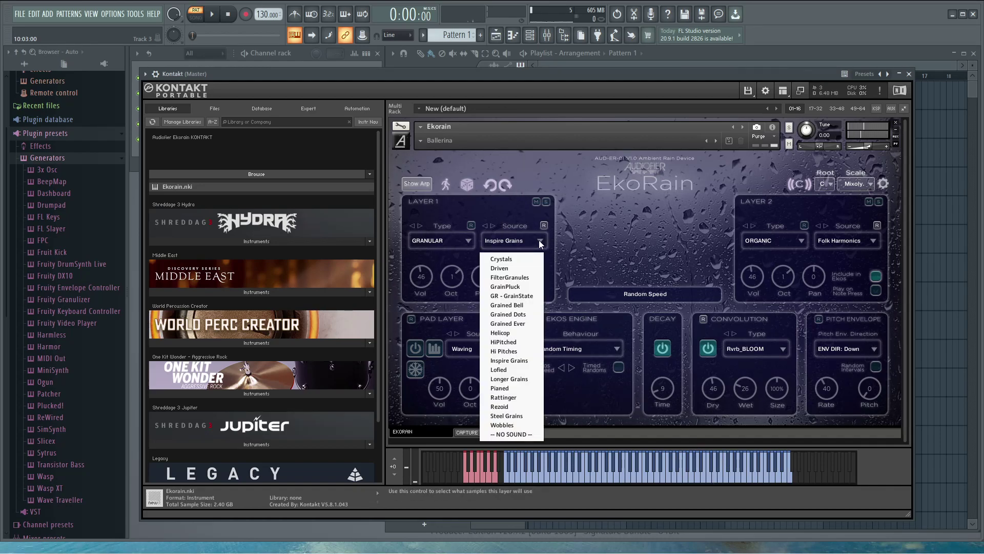
left_click(505, 407)
left_click(542, 479)
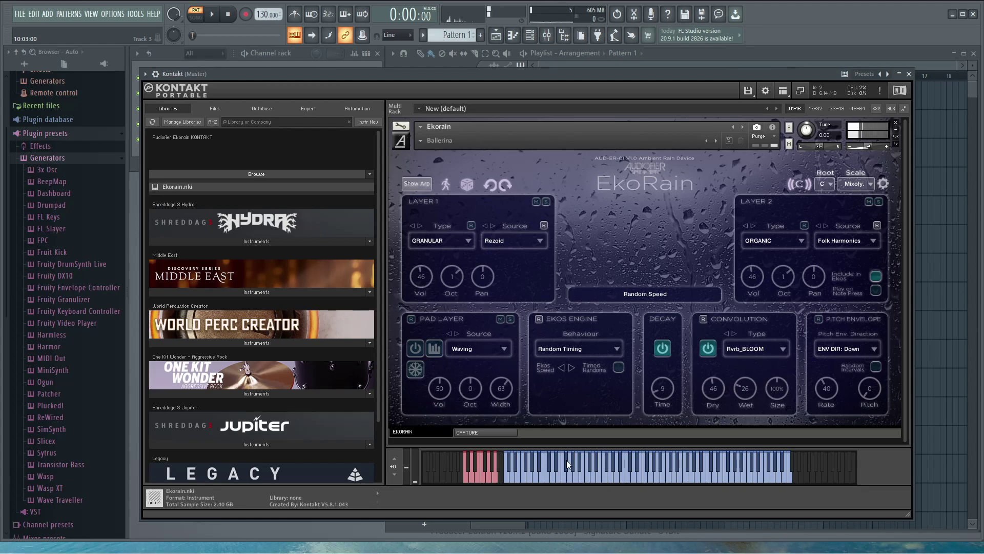
left_click_drag(629, 458, 645, 475)
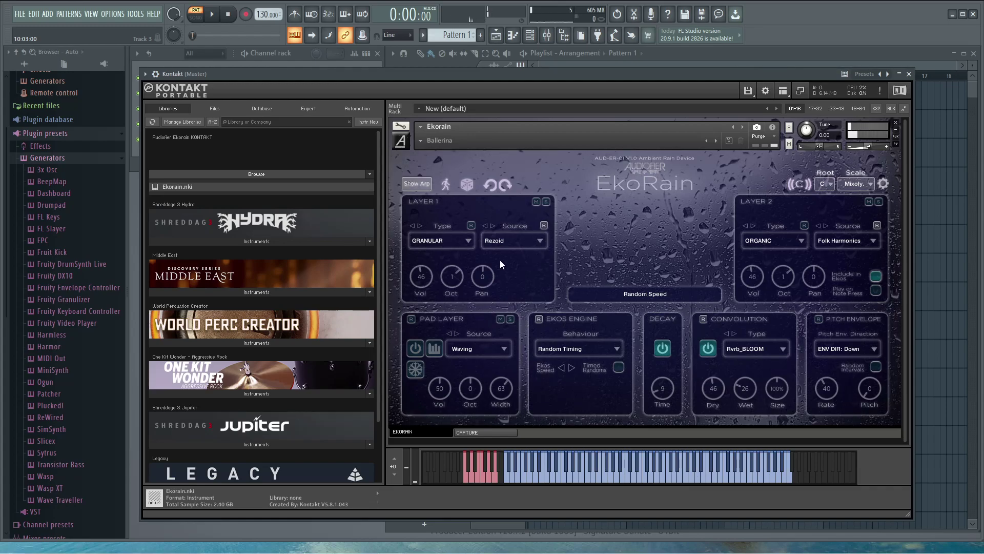
Set Layer 1 to the ANALOG SYNTH type with the Fluted source and audition it with low notes.
left_click(469, 241)
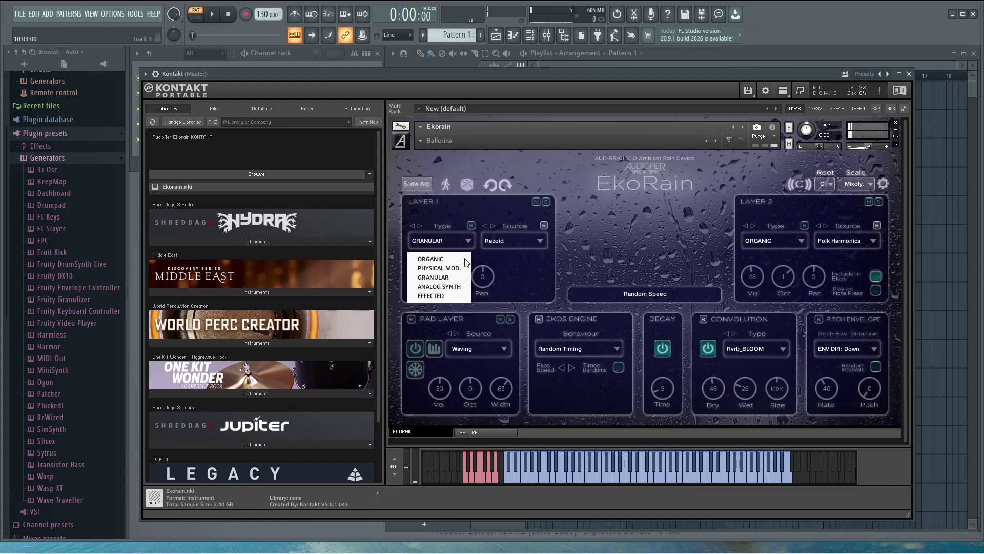
left_click(453, 287)
left_click(496, 242)
left_click(500, 298)
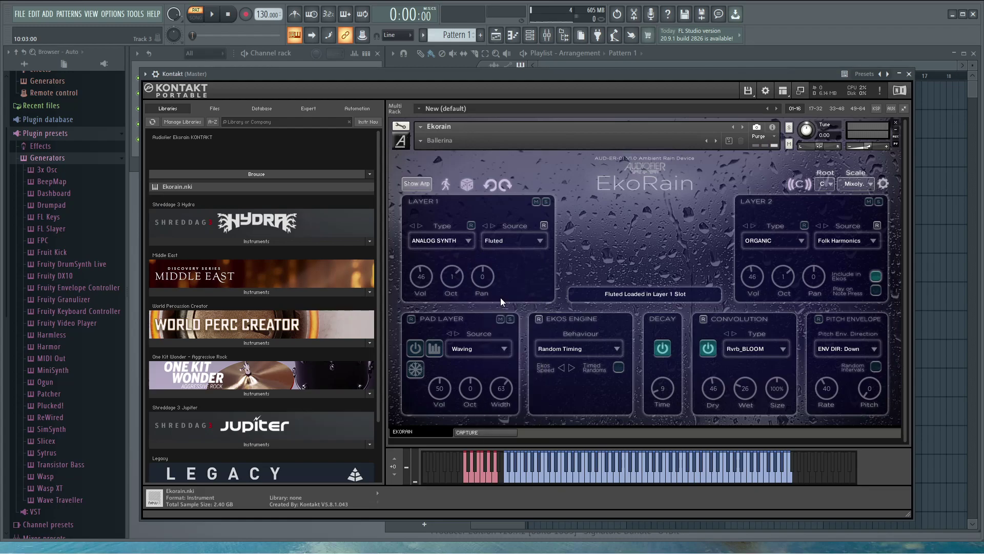
left_click(525, 477)
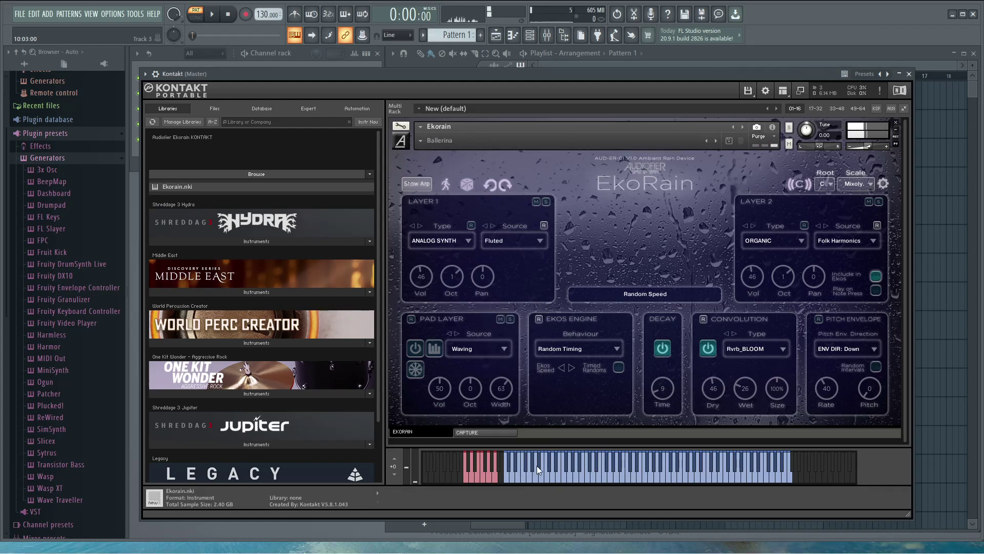
left_click(570, 474)
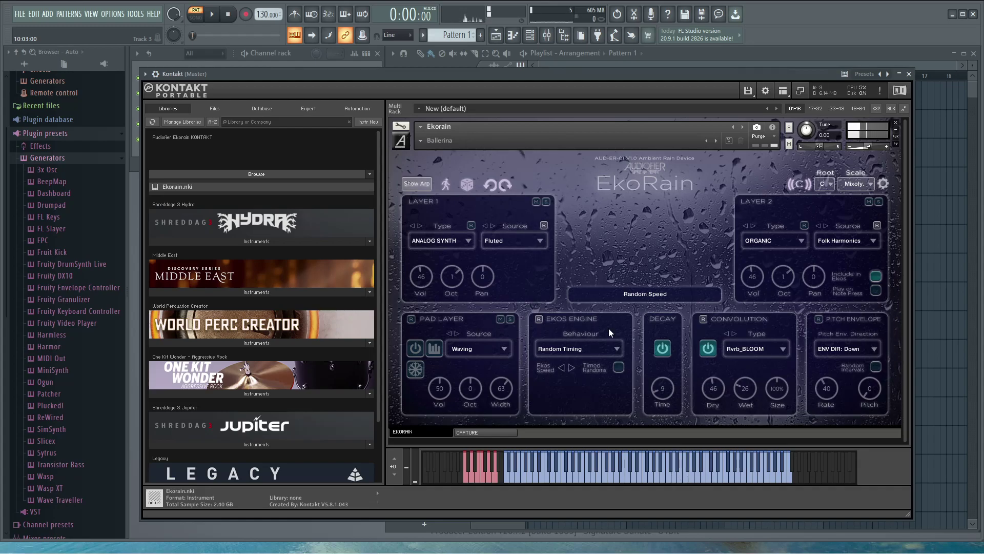
Set the Layer 1 source to Paper and audition it with middle and high notes.
left_click(539, 240)
left_click(520, 309)
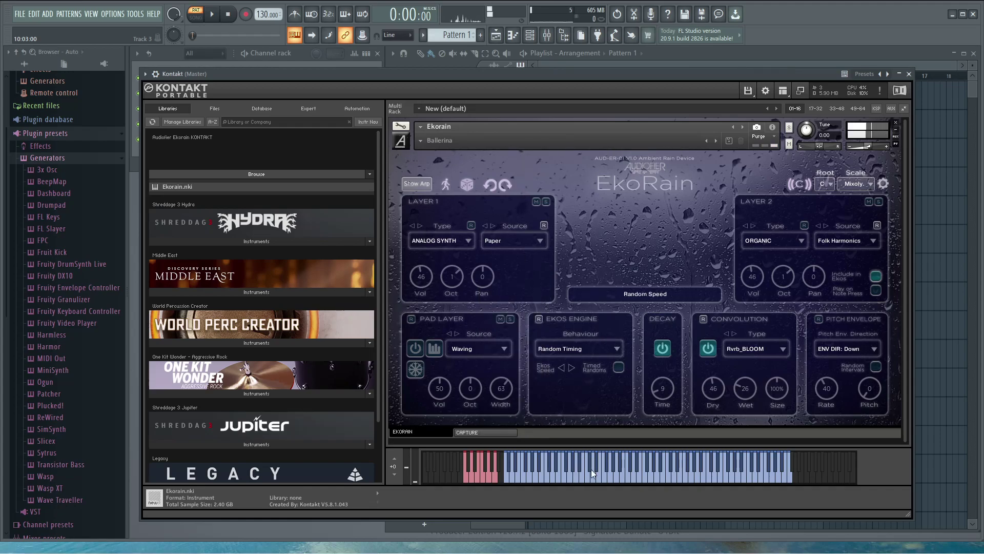
left_click(632, 462)
left_click(654, 482)
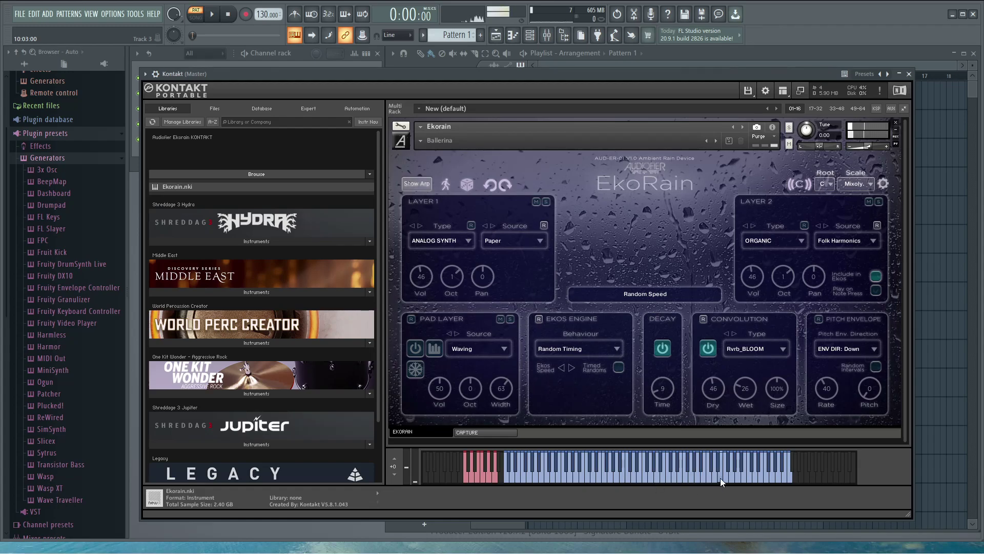
left_click(748, 464)
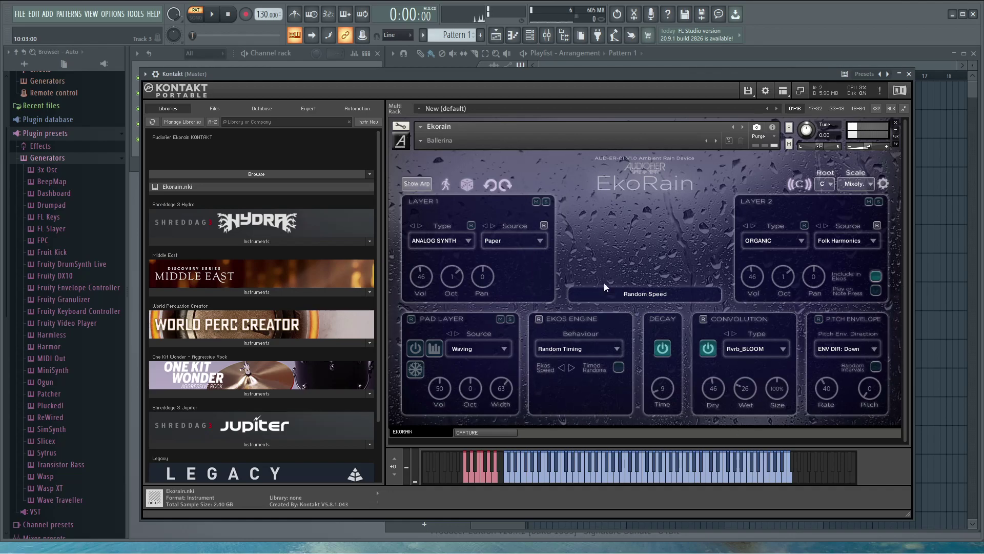
Set the Layer 1 source to Stack Pluck and audition it with middle and high notes, followed by descending low notes.
left_click(540, 241)
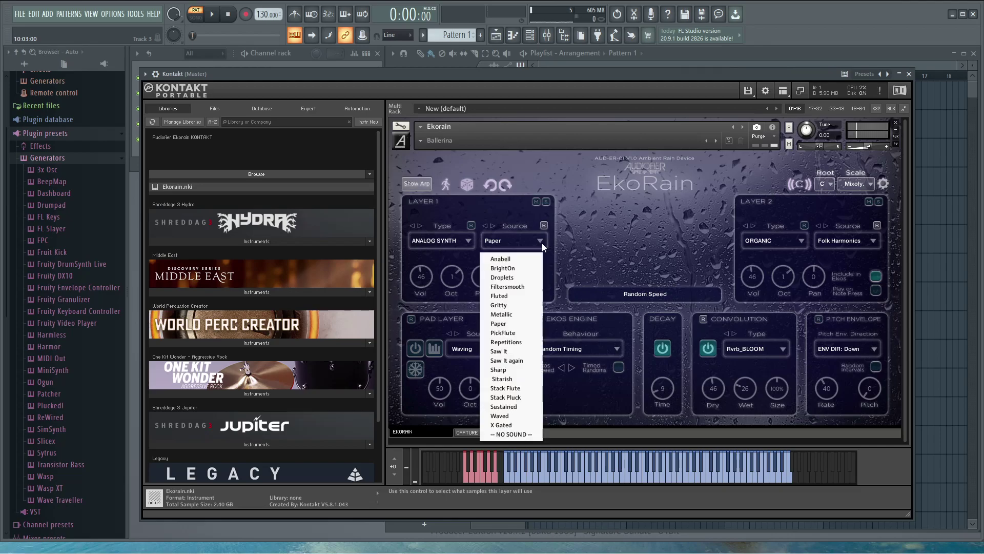
left_click(506, 397)
left_click(659, 474)
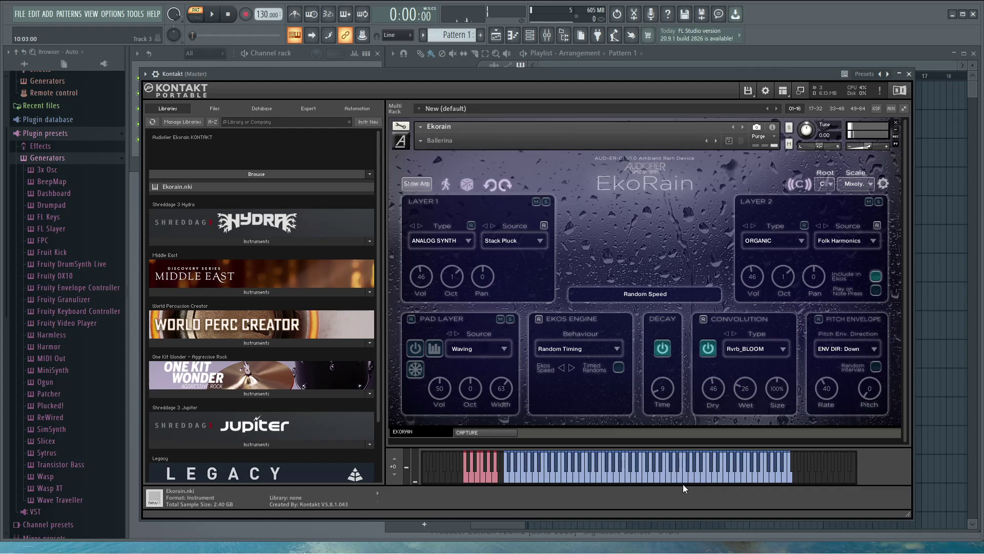
left_click(675, 477)
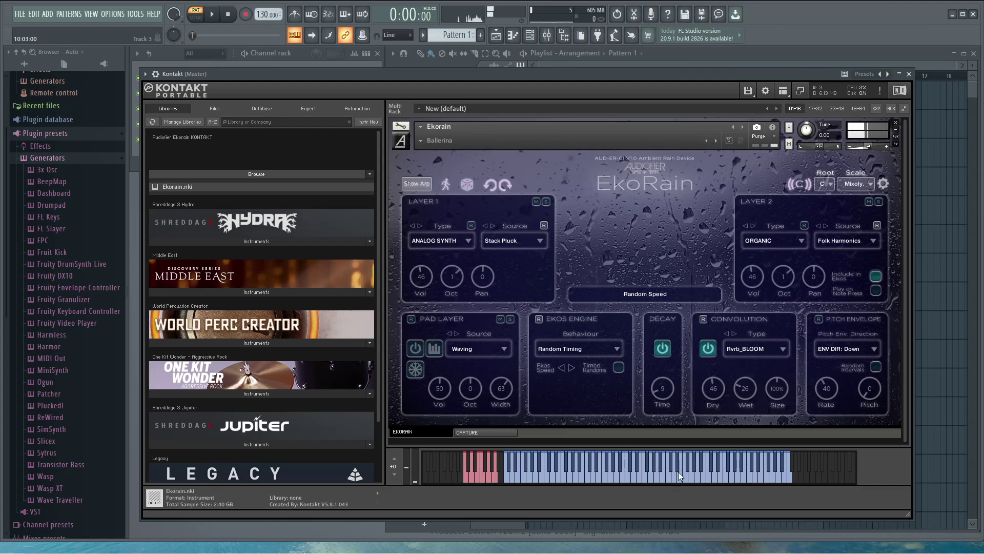
left_click(709, 470)
left_click(745, 457)
left_click(564, 457)
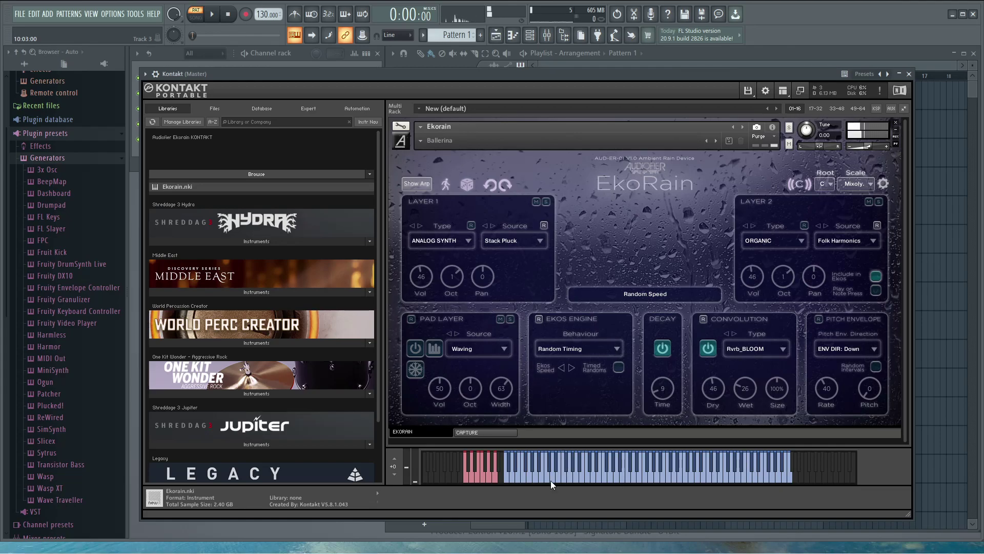
left_click(556, 460)
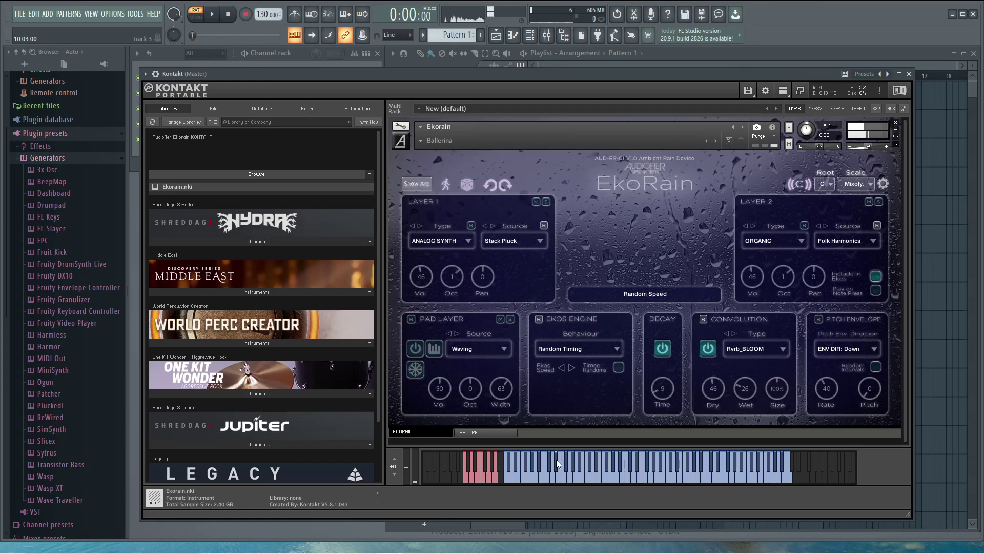
left_click(539, 467)
left_click(527, 473)
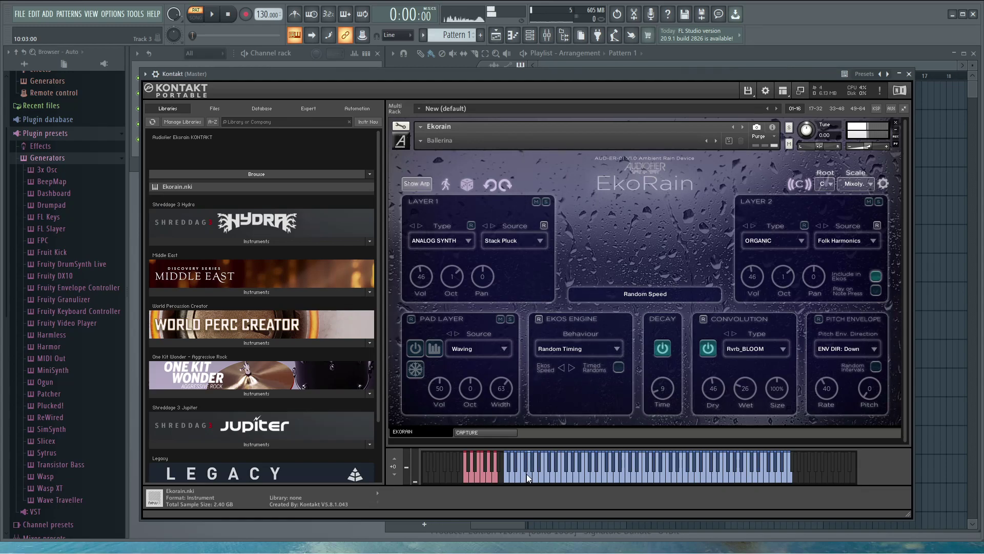
Set the Layer 1 source to X Gated and audition it with notes rising from the low to the high range.
left_click(540, 243)
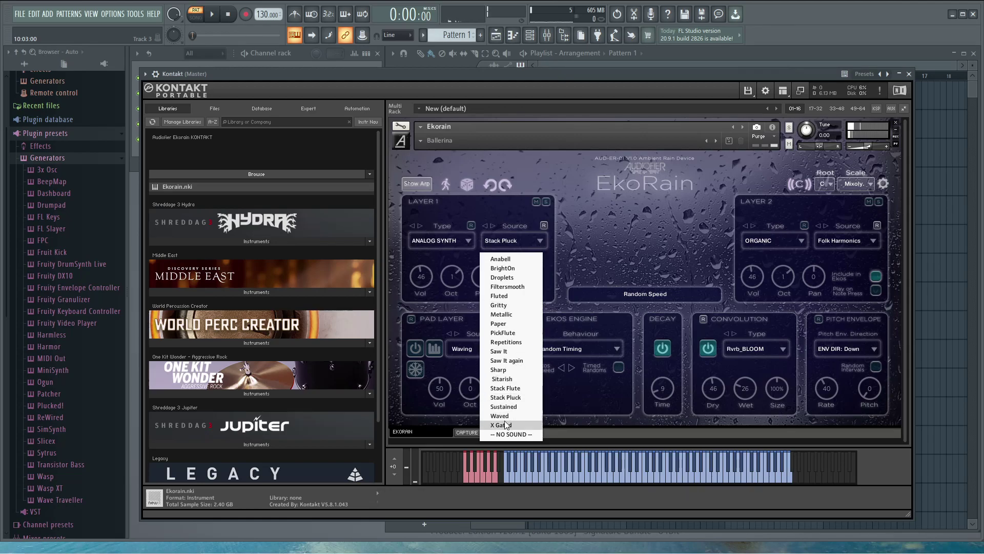
left_click(513, 435)
left_click(518, 478)
left_click(542, 472)
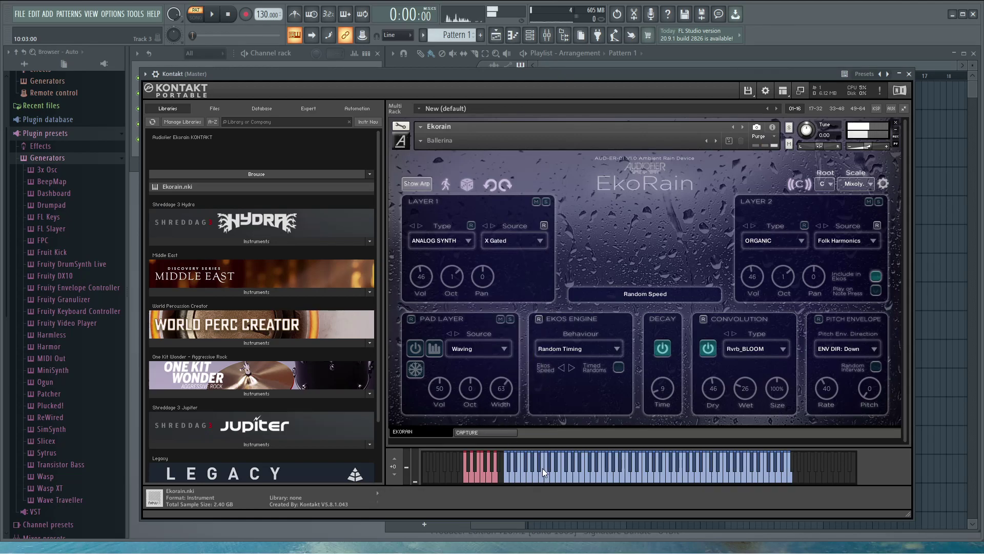
left_click(541, 468)
left_click_drag(558, 458, 575, 477)
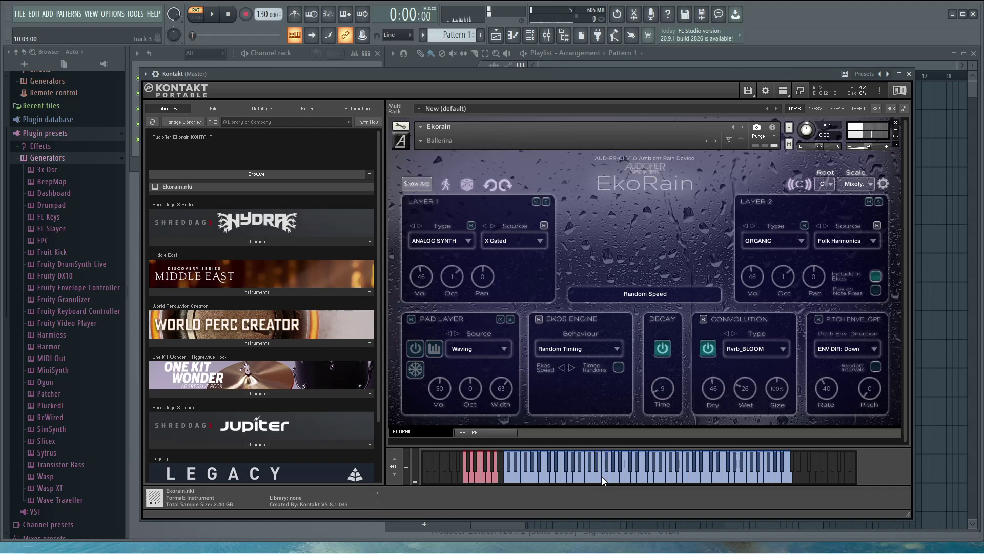
left_click(632, 453)
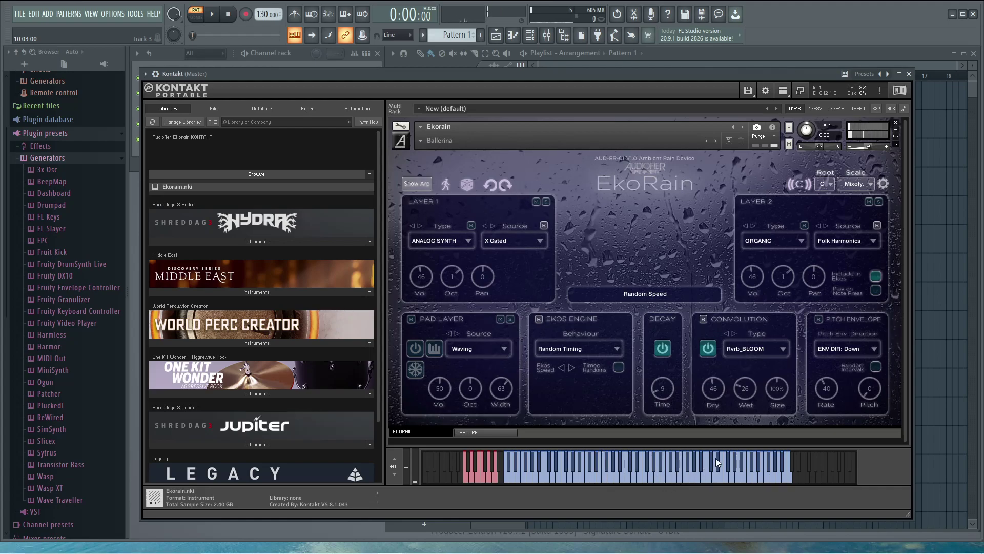
left_click(733, 471)
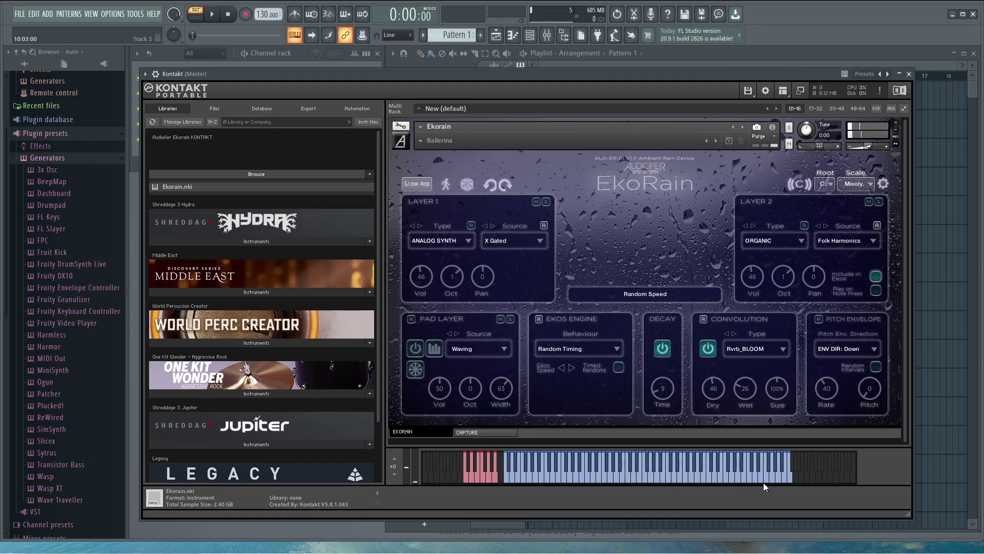
Set Layer 1 to the EFFECTED type with the Ample source and audition it with notes rising from the low to the middle range.
left_click(464, 242)
left_click(426, 268)
left_click(515, 475)
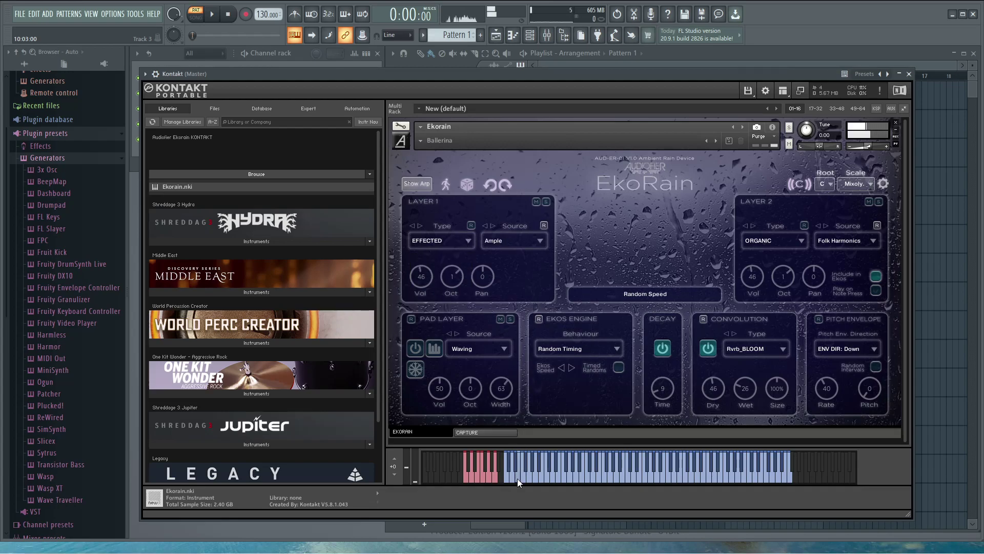
left_click(546, 456)
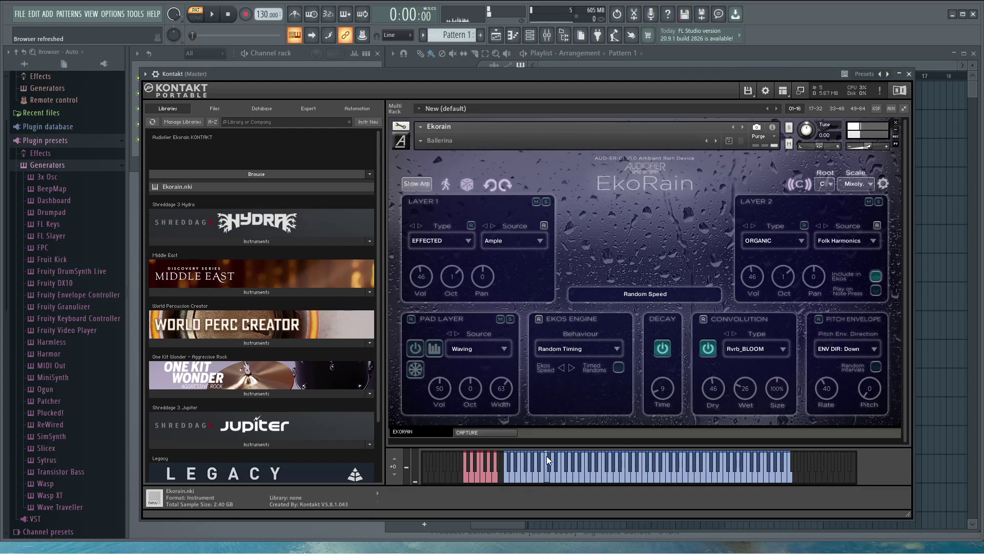
left_click(561, 469)
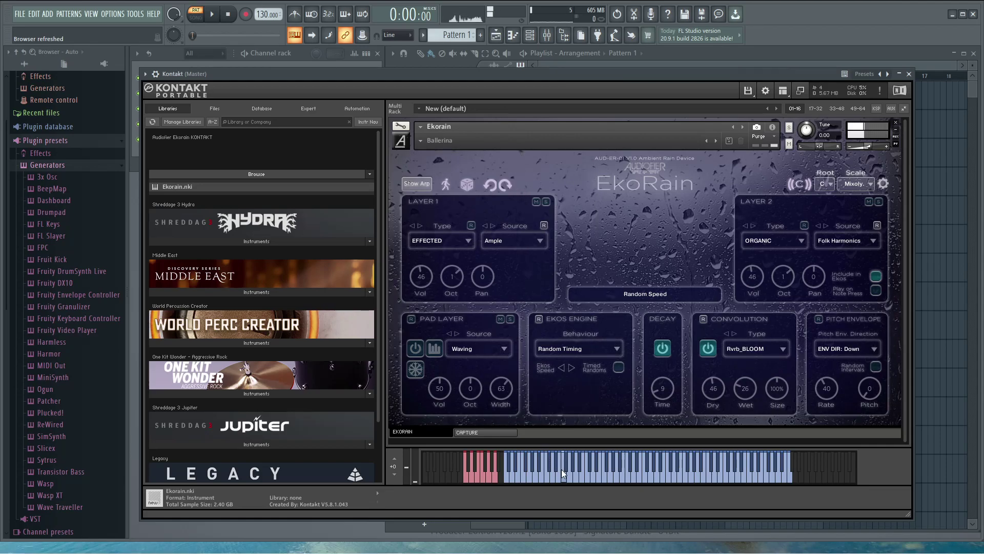
left_click(582, 463)
left_click(582, 463)
left_click(598, 472)
left_click(609, 463)
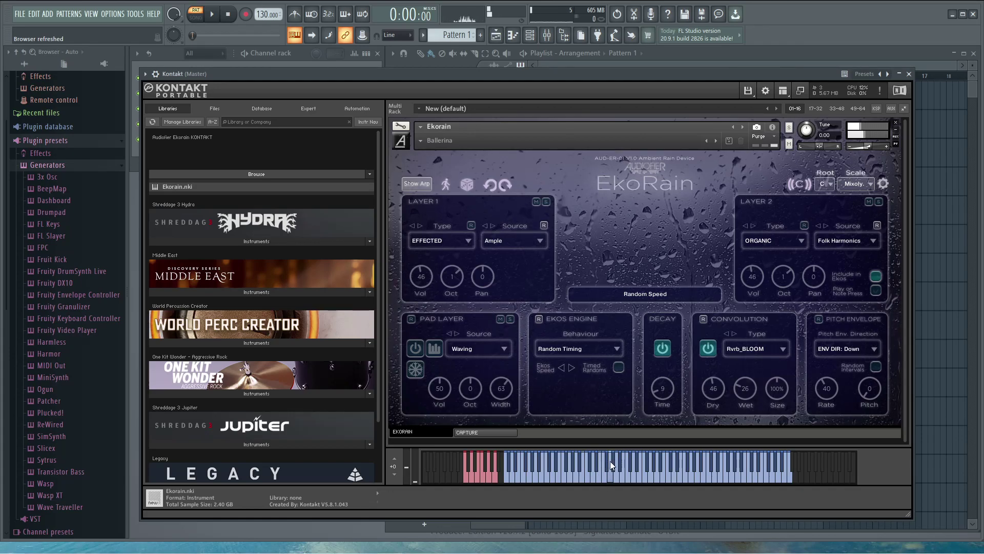
left_click(630, 475)
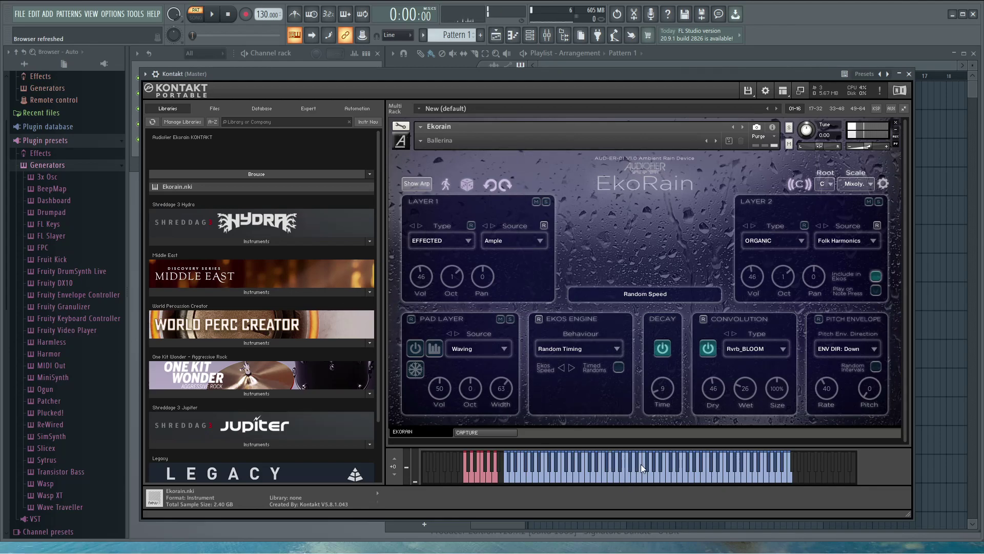
left_click(647, 457)
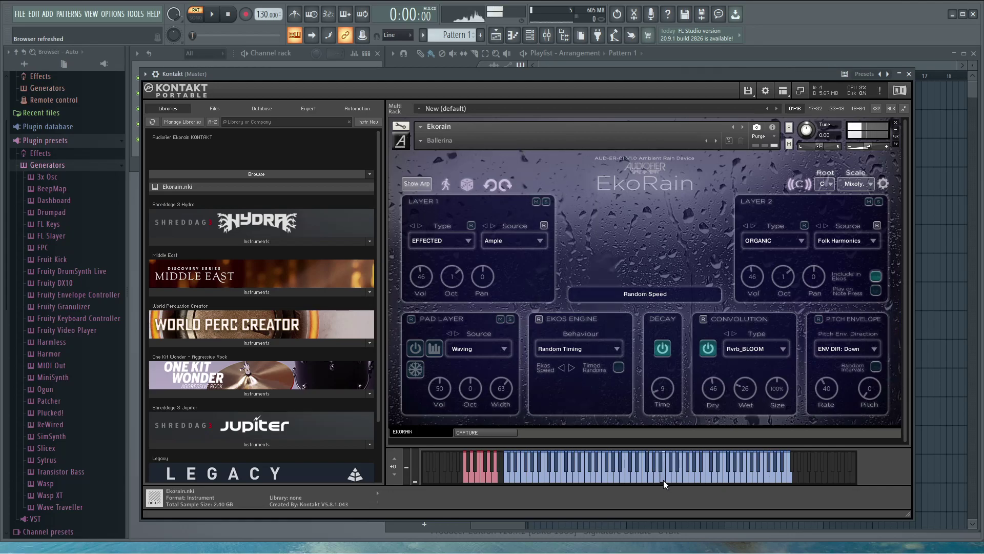
Audition the Ample source with further notes rising from the middle to the high range.
left_click(684, 464)
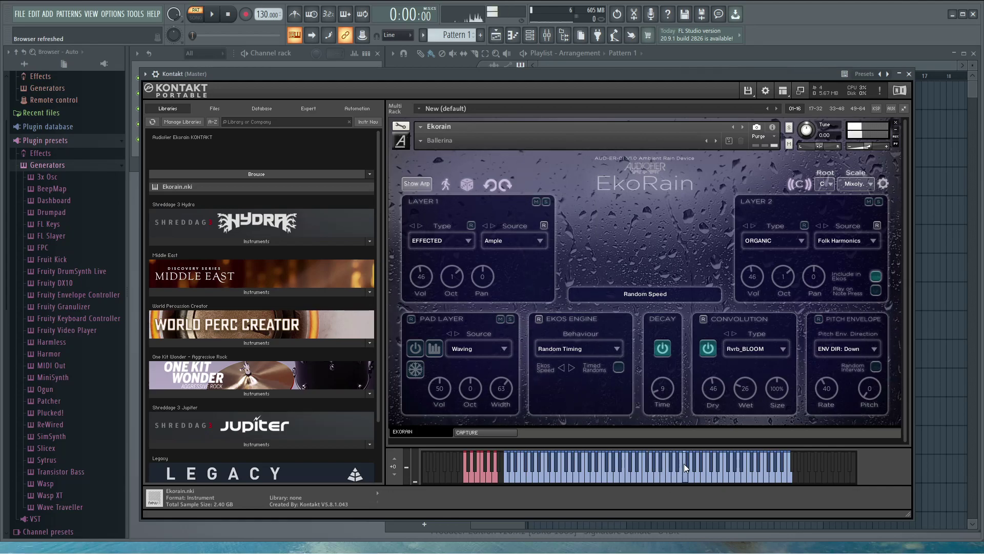
left_click(705, 458)
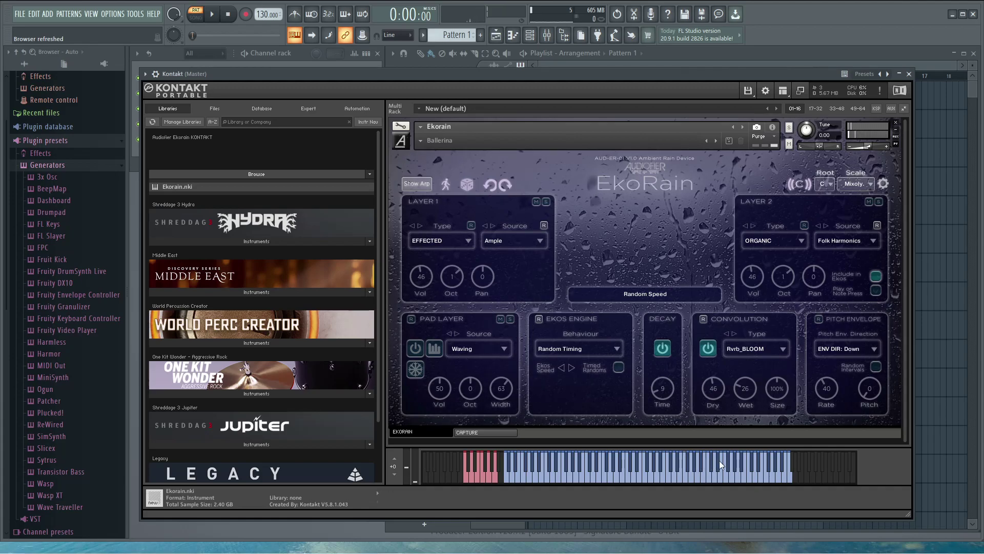
left_click(736, 466)
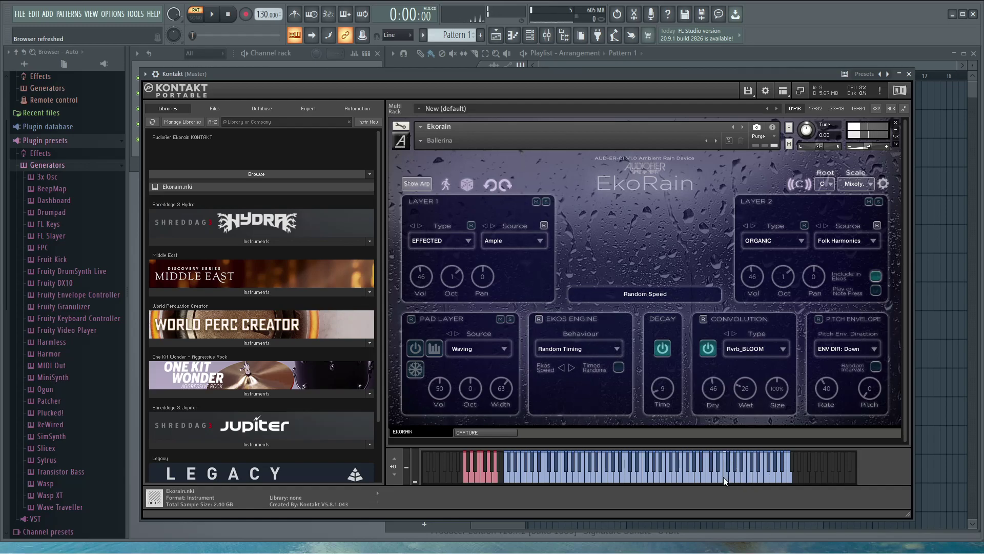
Set the Layer 1 source to Blabber and audition it with rising notes starting in the low range.
left_click(540, 242)
left_click(503, 306)
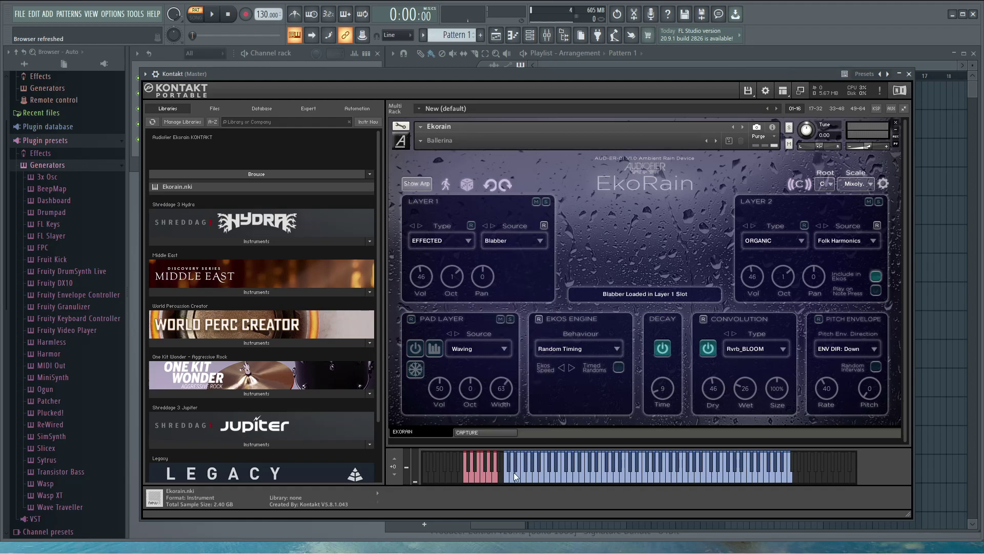
left_click(534, 463)
left_click(548, 470)
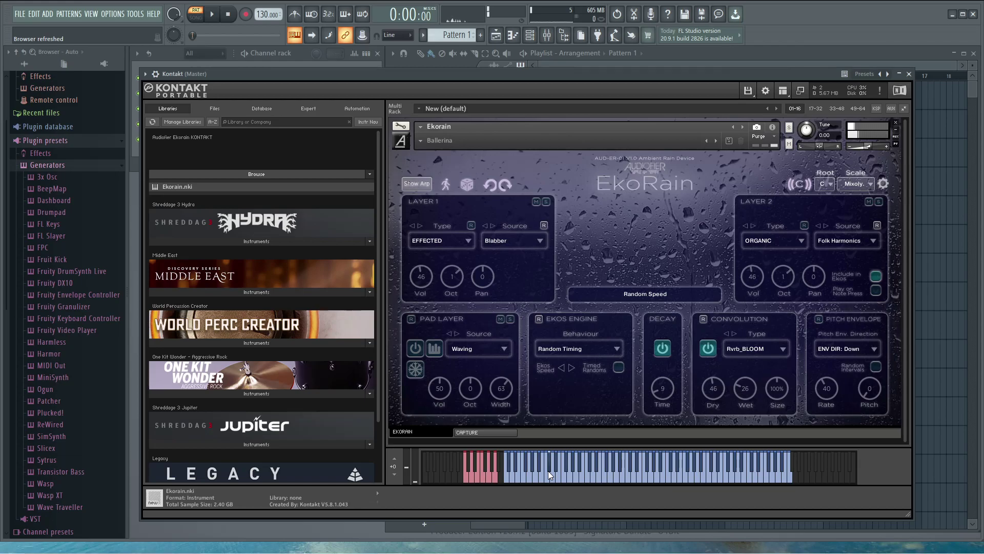
left_click(569, 479)
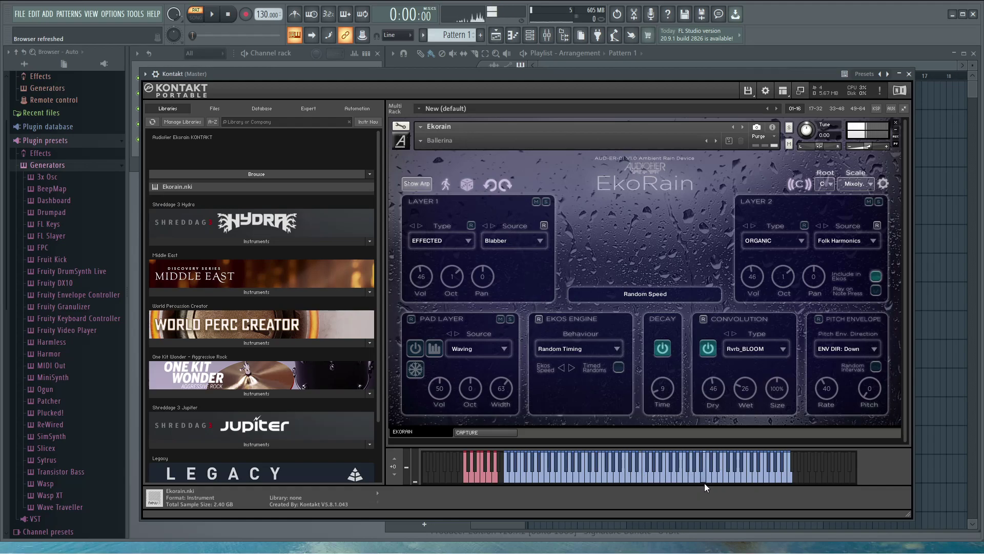
Set the Layer 1 source to Quintus and audition it with descending notes in the middle range.
left_click(518, 239)
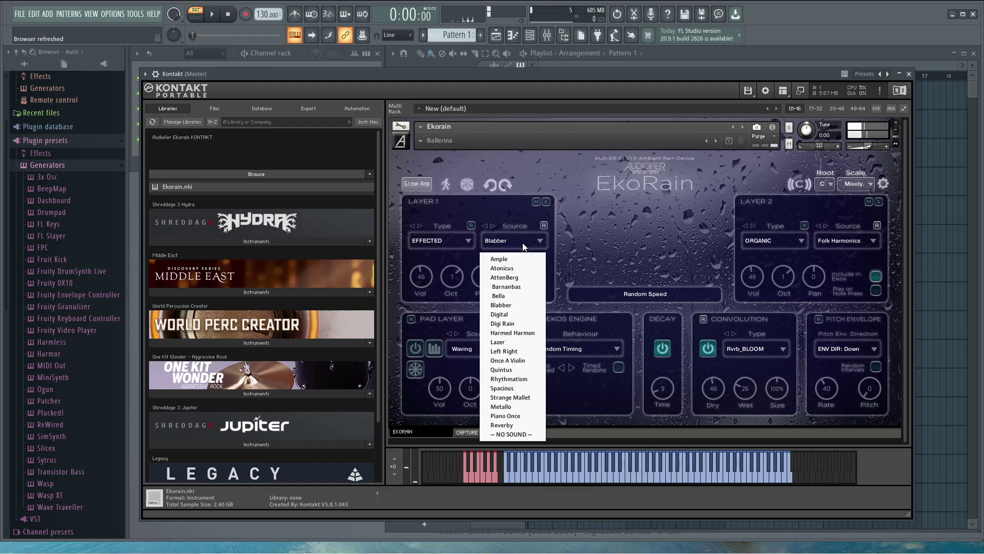
left_click(513, 377)
left_click(663, 465)
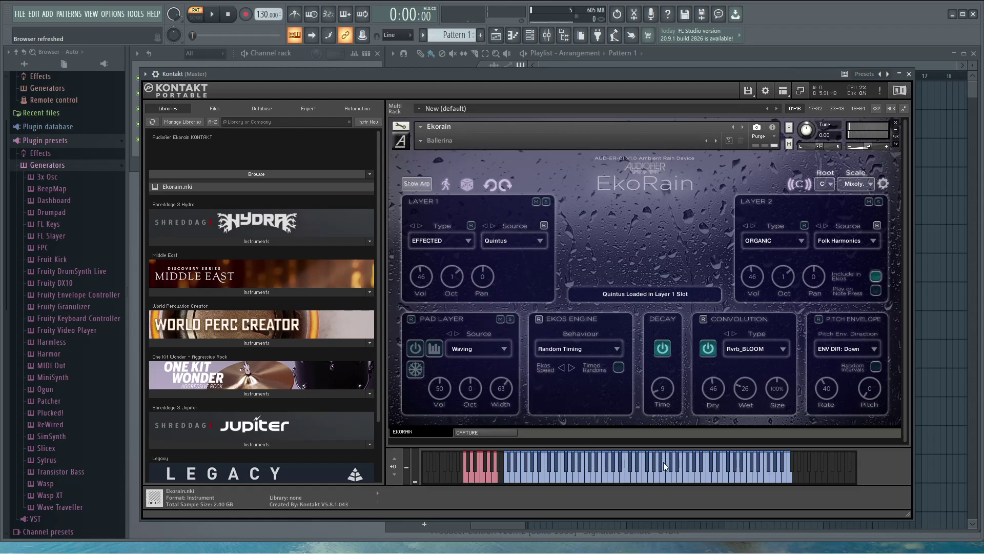
left_click(609, 460)
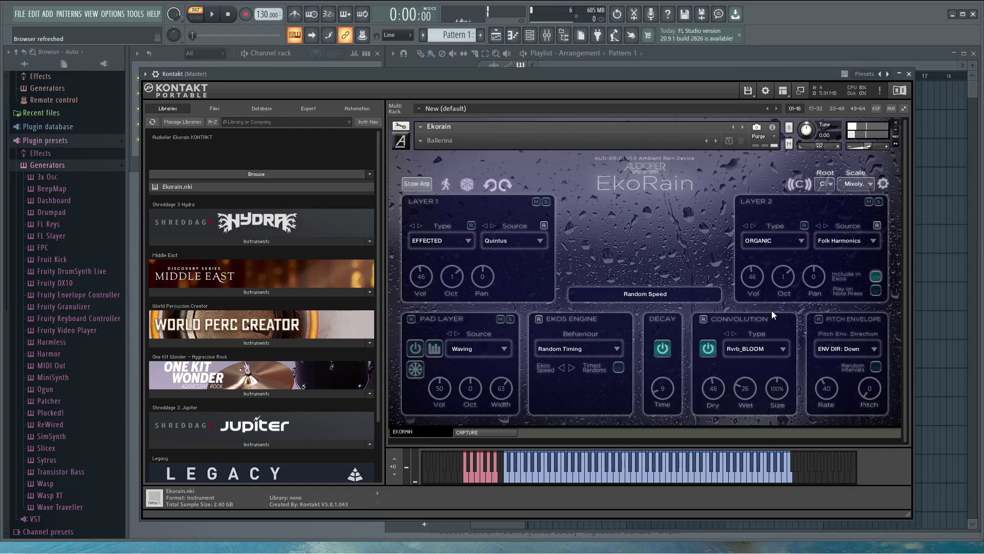
Set the Layer 2 source to Vibra Octaves and audition the combined layers with middle-range notes.
left_click(867, 241)
left_click(844, 403)
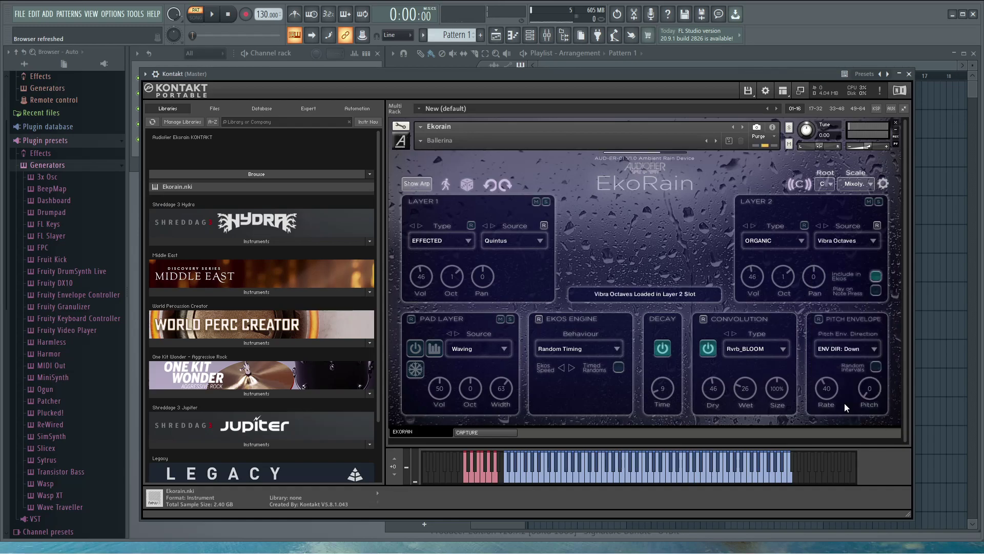
left_click(672, 474)
left_click(630, 475)
left_click(648, 474)
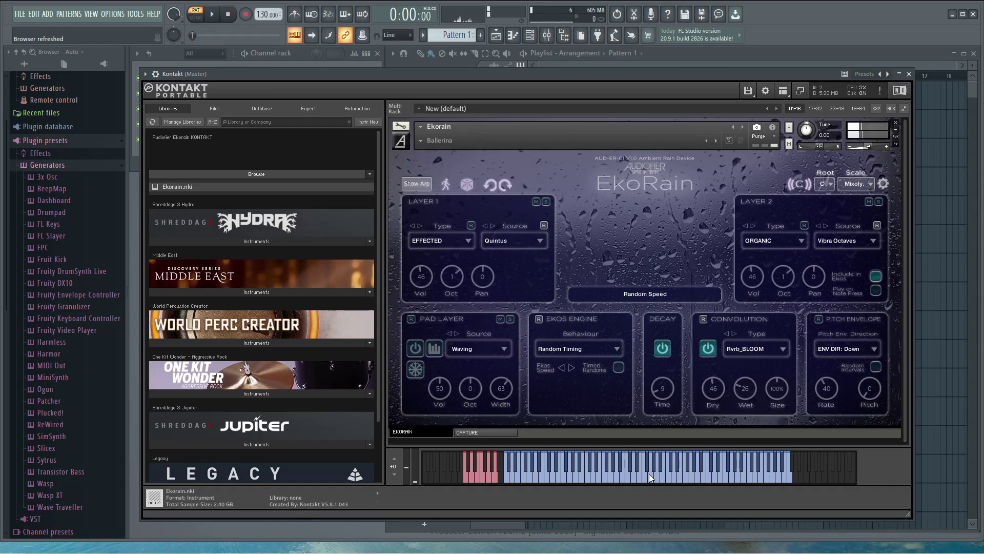
Set the Layer 1 source to Piano Once and reselect Vibra Octaves as the Layer 2 source.
left_click(542, 243)
left_click(506, 416)
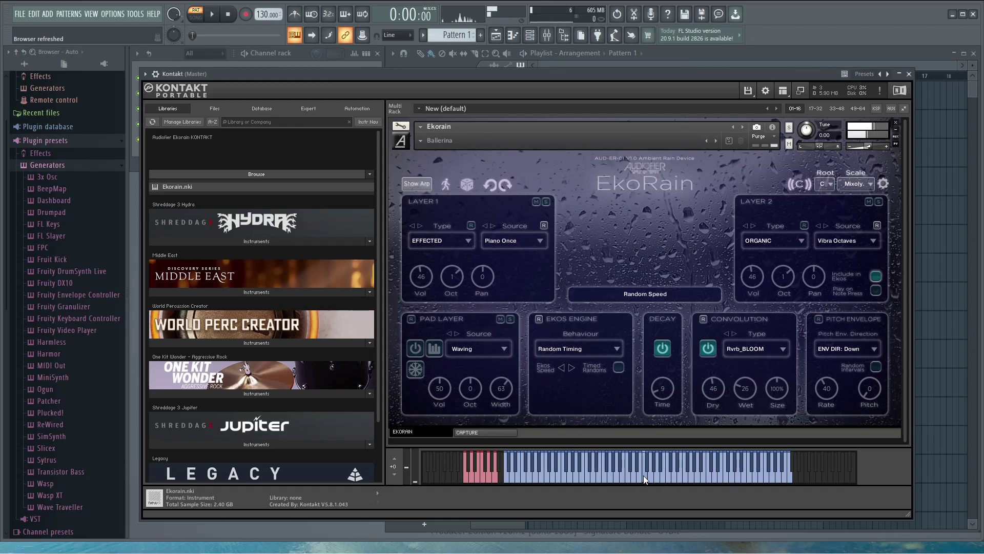
left_click(840, 242)
left_click(840, 406)
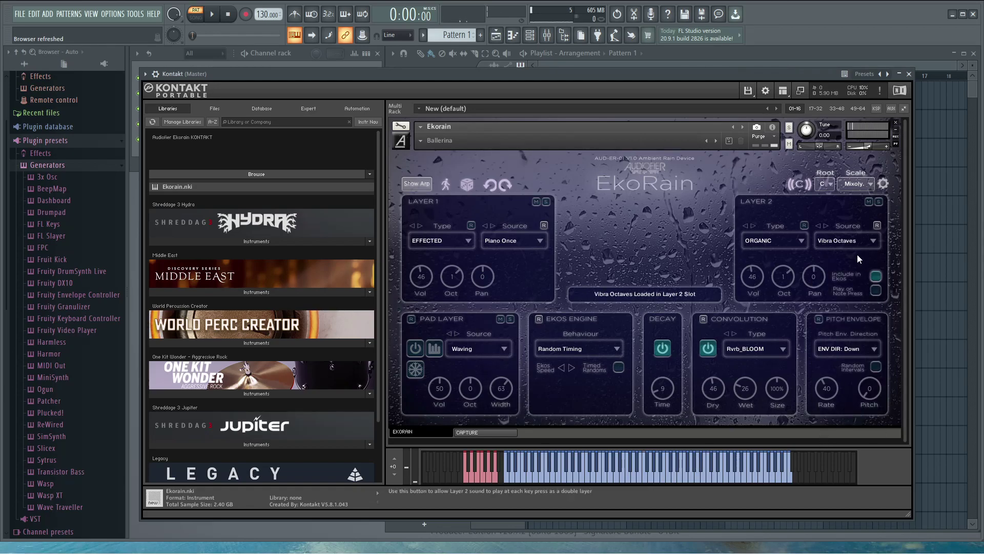
Set Layer 2 to the GRANULAR type with the Crystals source and audition it with an upper-middle note.
left_click(789, 241)
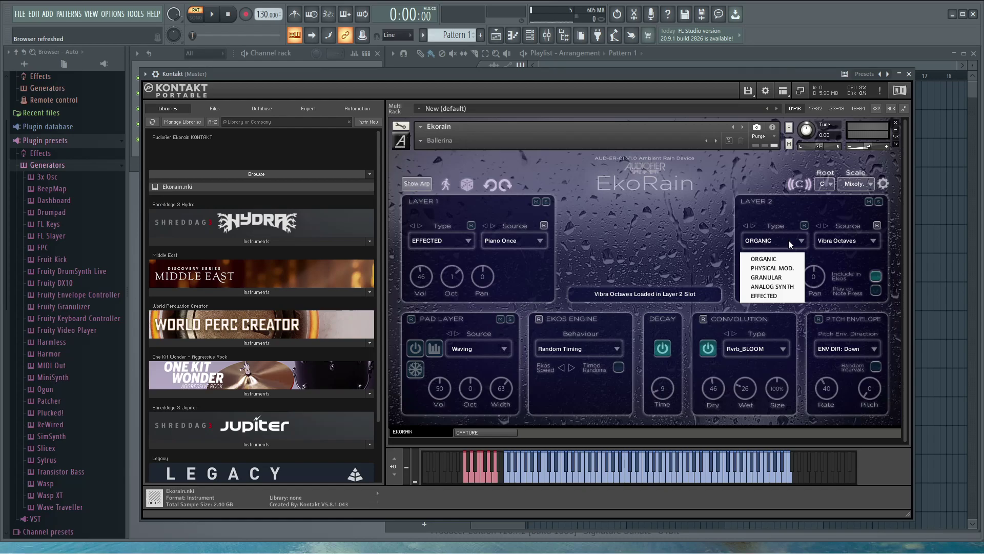
left_click(780, 288)
left_click(707, 457)
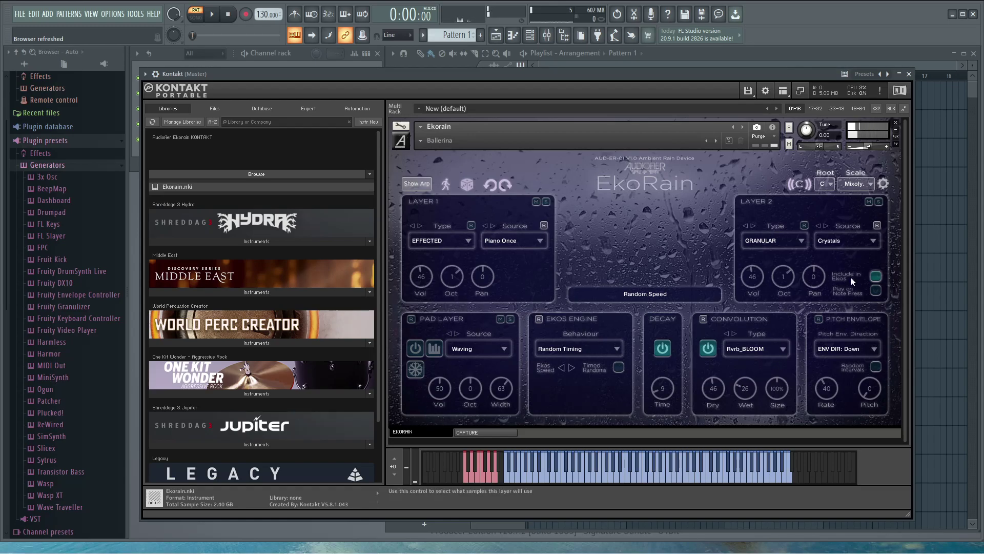
Set the Layer 2 source to Steel Grains and audition it with notes descending from the high to the middle range.
left_click(873, 241)
left_click(840, 411)
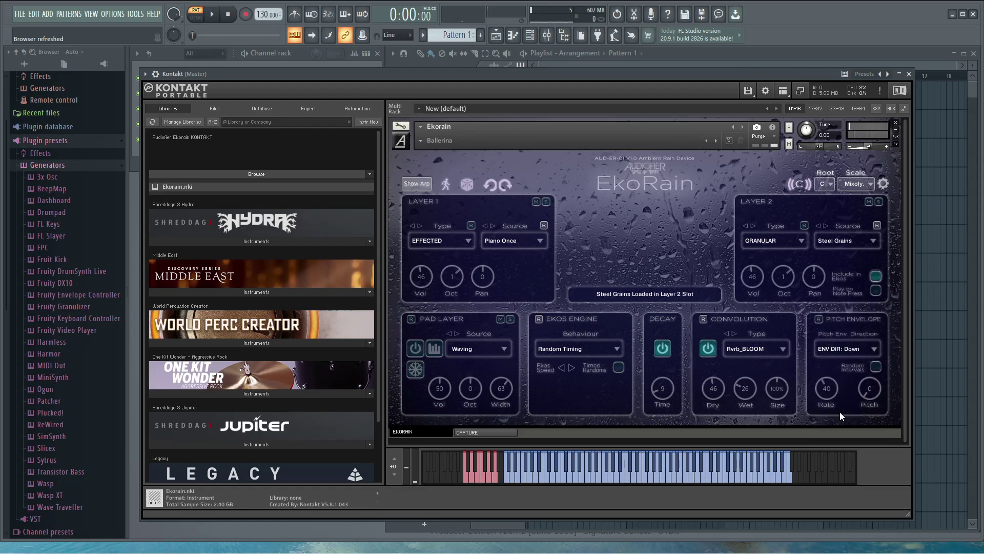
left_click(721, 465)
left_click(689, 467)
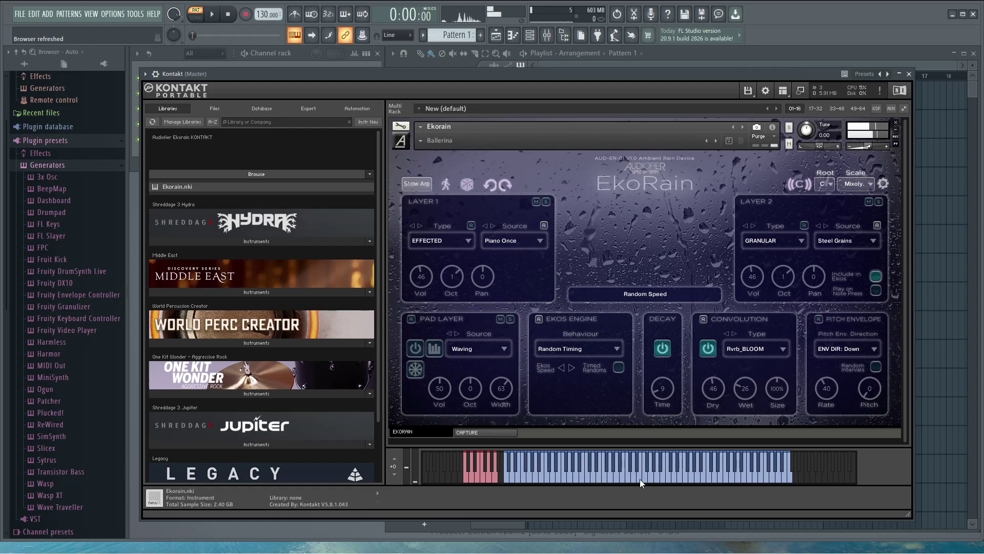
left_click(613, 471)
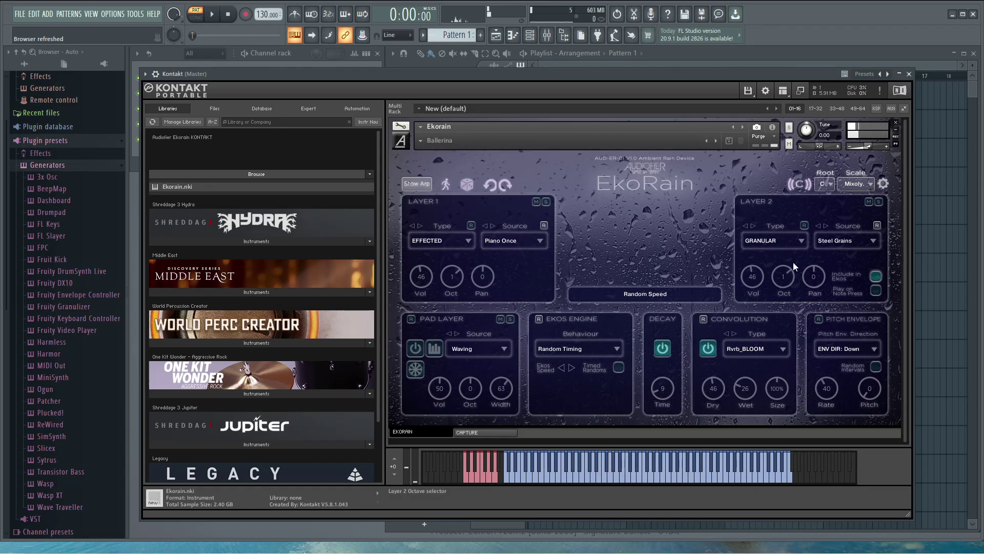
Set Layer 2 to the ANALOG SYNTH type with the Gritty source and audition it with notes rising from the middle to the high range.
left_click(806, 238)
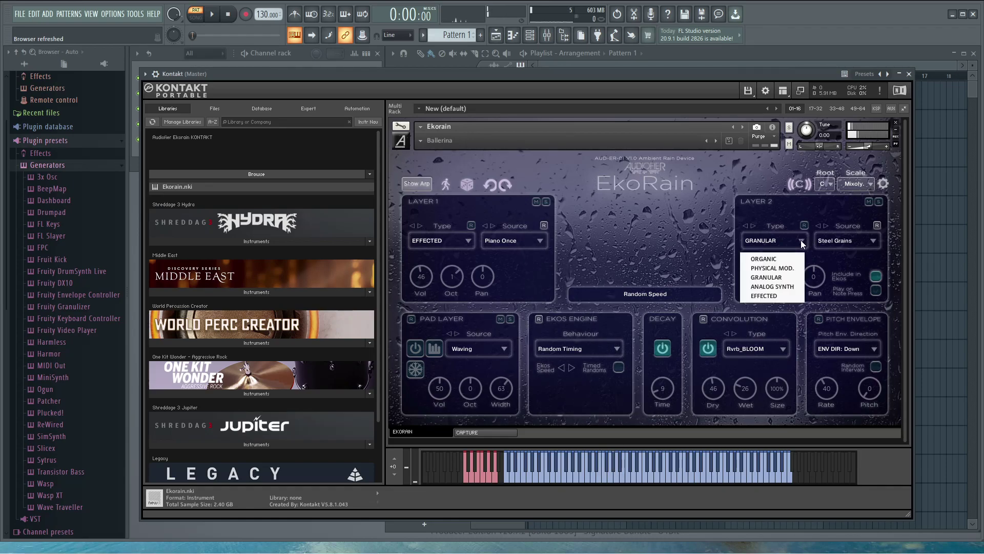
left_click(788, 287)
left_click(845, 245)
left_click(843, 310)
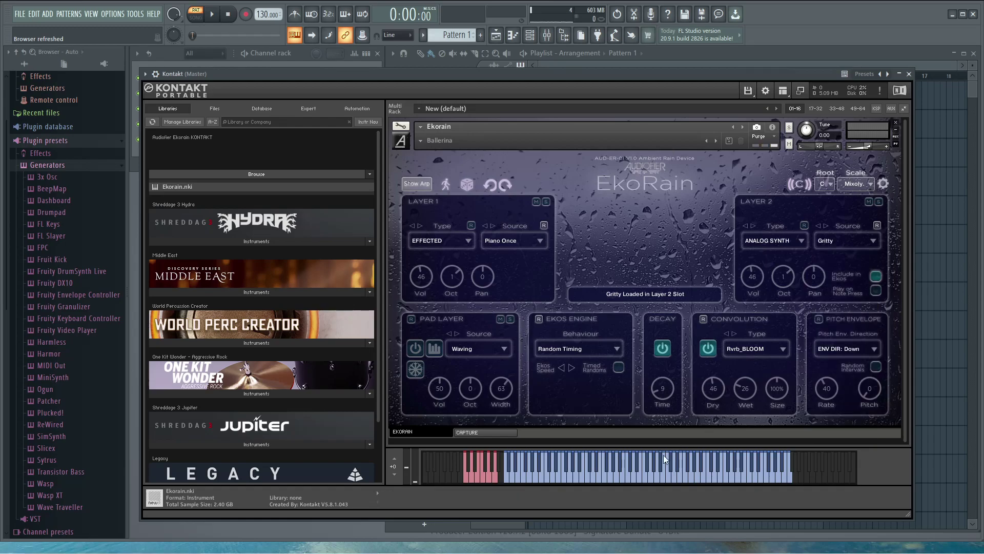
left_click(660, 474)
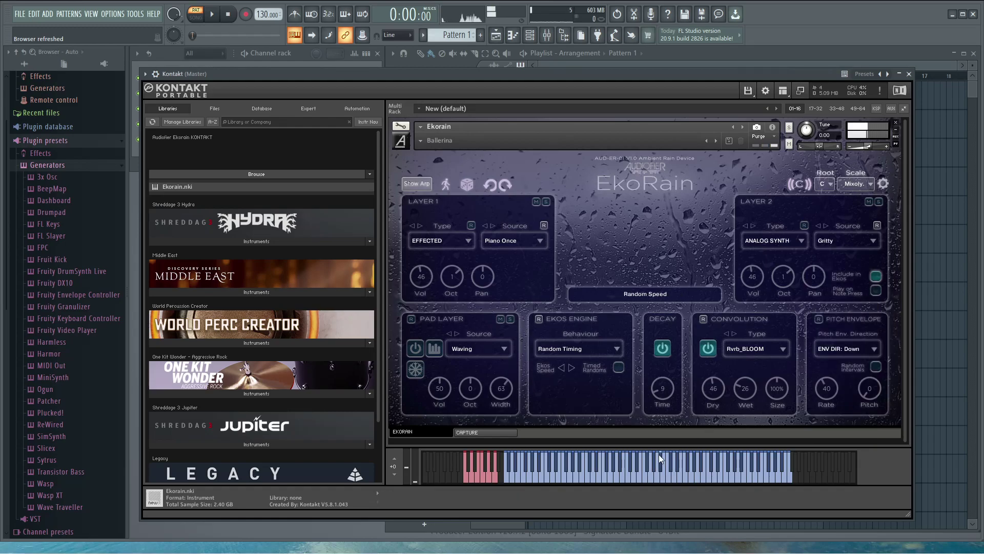
left_click(696, 458)
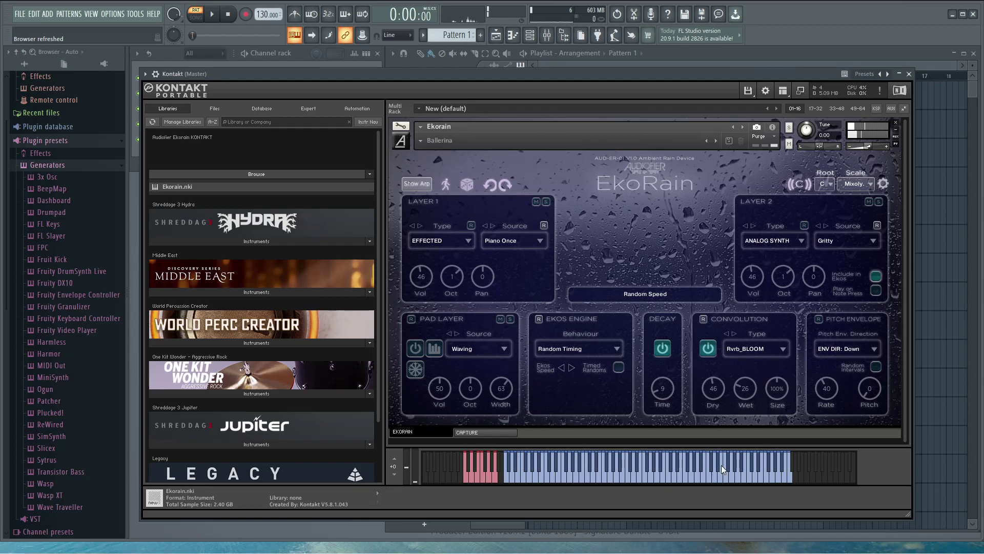
left_click(759, 465)
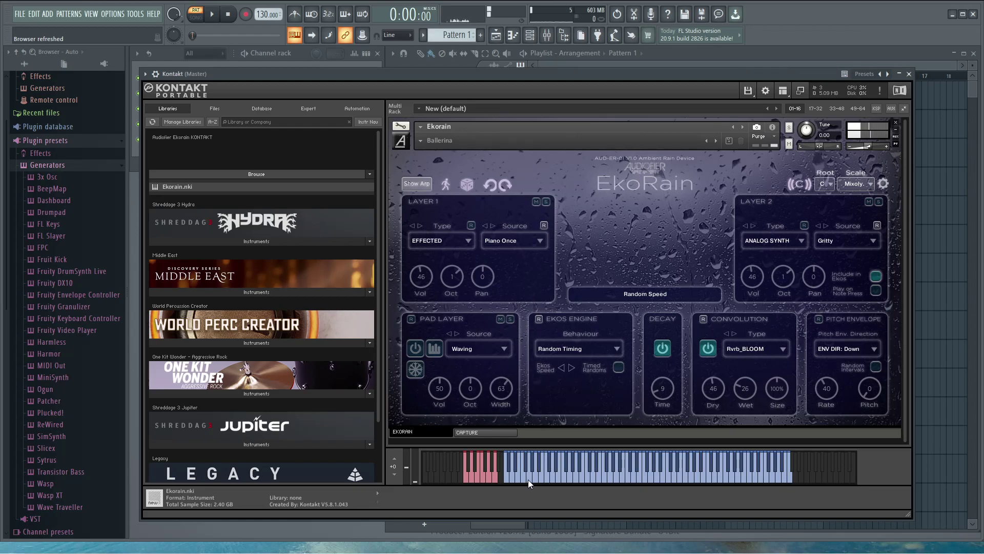
Collapse the instrument list of the Ekorain library.
left_click(304, 173)
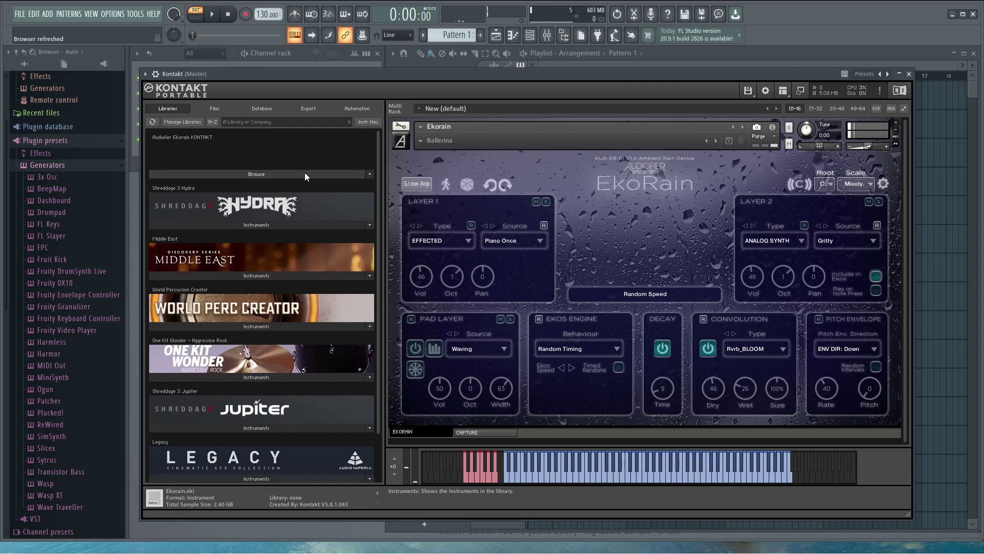